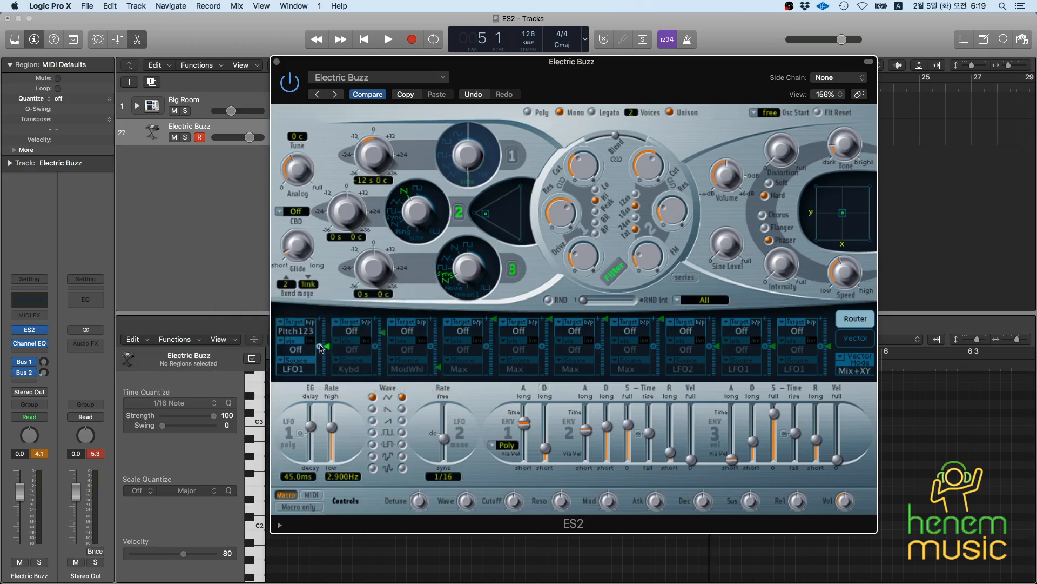
# - Set the first routing slot's source to LFO2 with slightly raised intensity, and set the LFO 2 rate to 1/16
pyautogui.moveTo(327, 347); pyautogui.dragTo(328, 347)
pyautogui.click(294, 369)
pyautogui.click(294, 380)
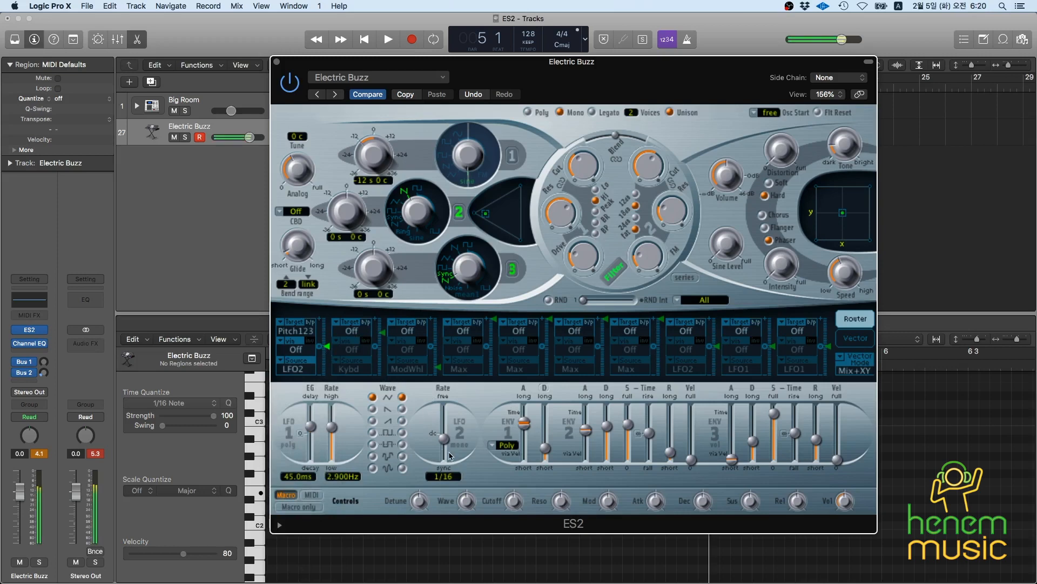
pyautogui.moveTo(449, 452); pyautogui.dragTo(449, 453)
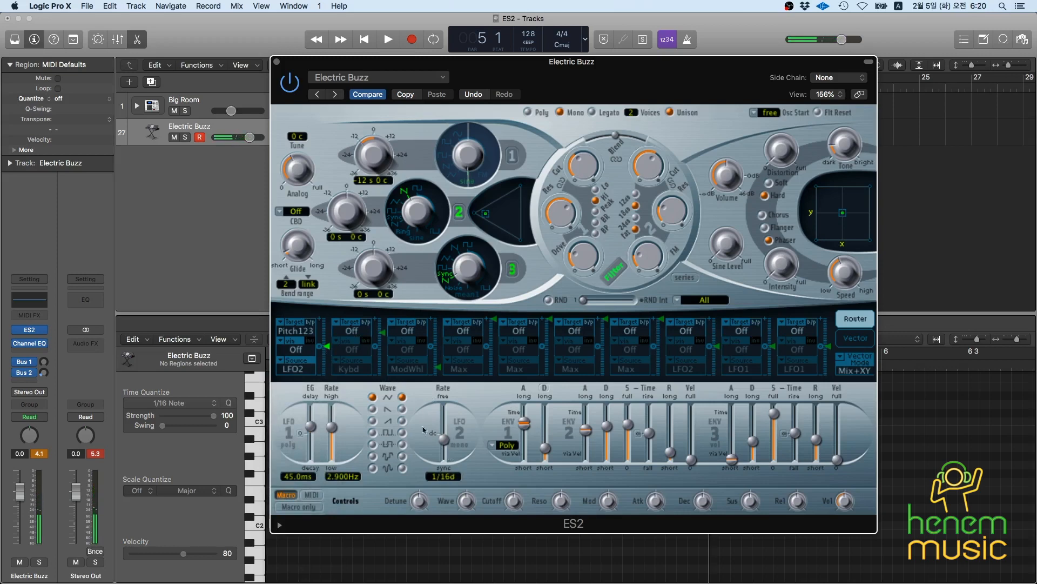
pyautogui.moveTo(326, 347); pyautogui.dragTo(331, 326)
pyautogui.moveTo(453, 476); pyautogui.dragTo(451, 463)
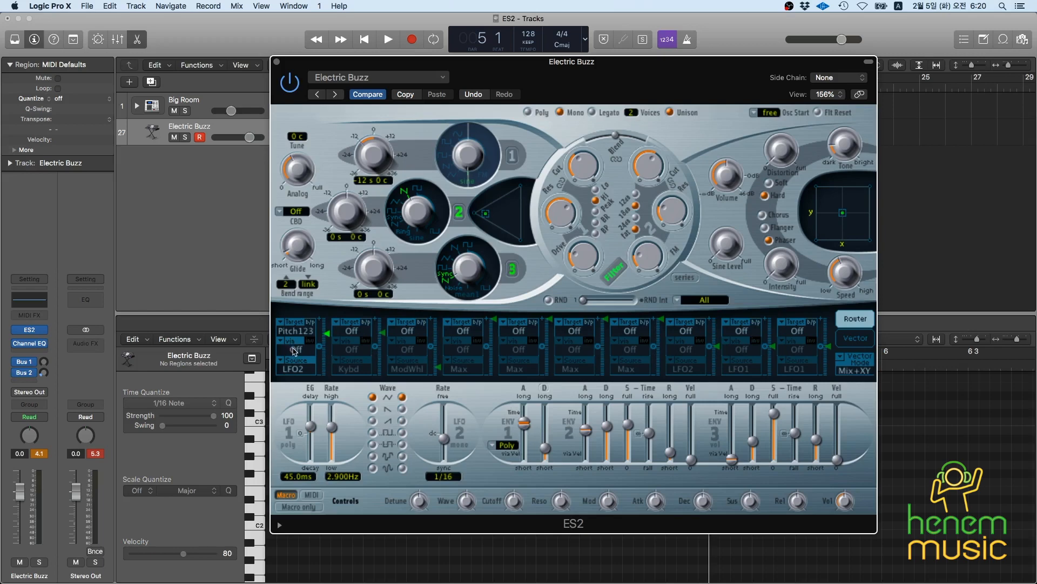
# - Set the first routing slot's via to ModWhl and widen its modulation range on the intensity slider
pyautogui.click(295, 351)
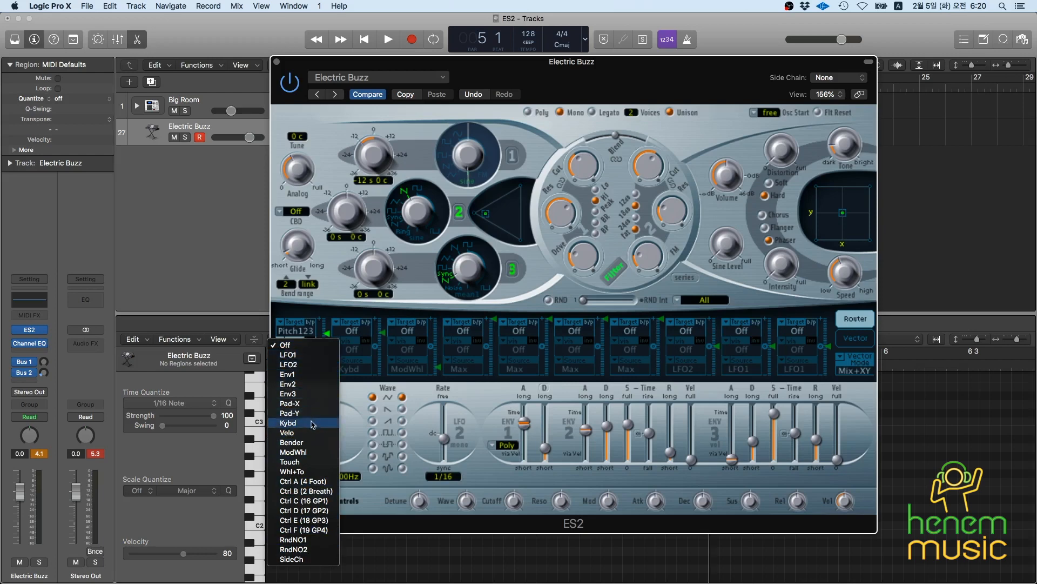
pyautogui.click(313, 454)
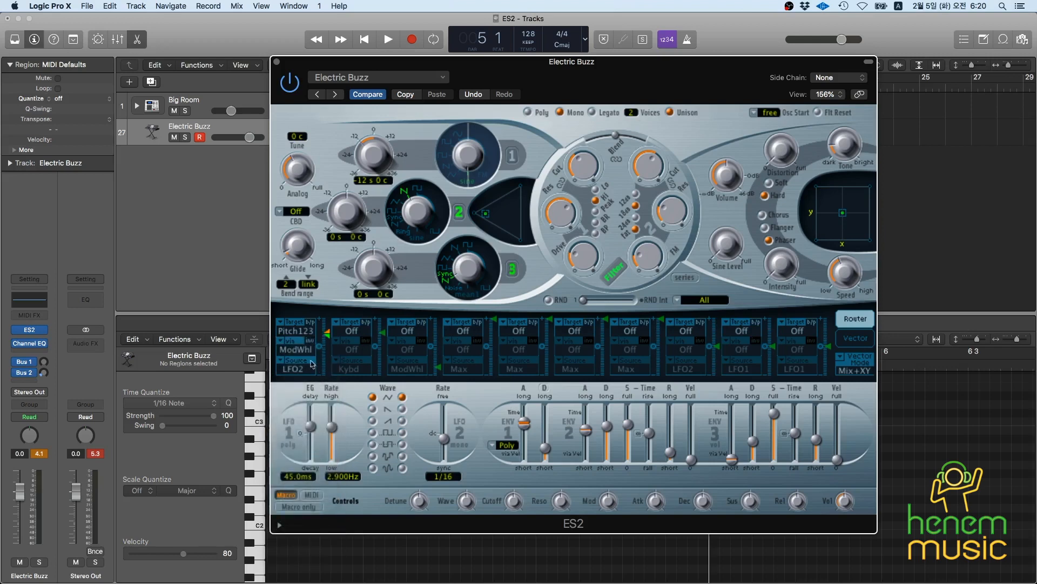
pyautogui.moveTo(328, 336); pyautogui.dragTo(330, 387)
pyautogui.moveTo(331, 336); pyautogui.dragTo(331, 334)
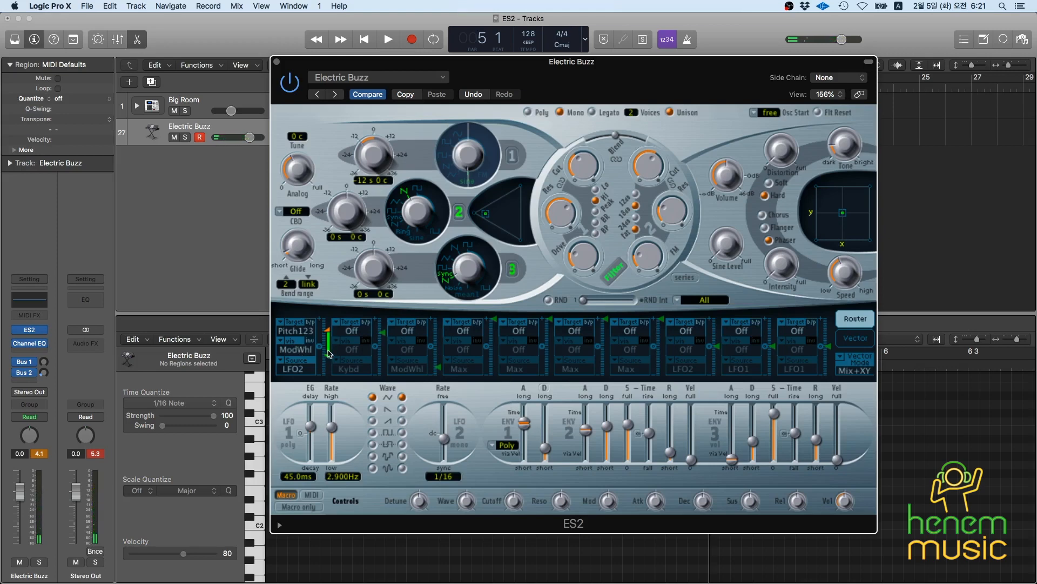
# - Try Velo and LFO1 as the via source of the first routing slot
pyautogui.moveTo(493, 72); pyautogui.dragTo(572, 61)
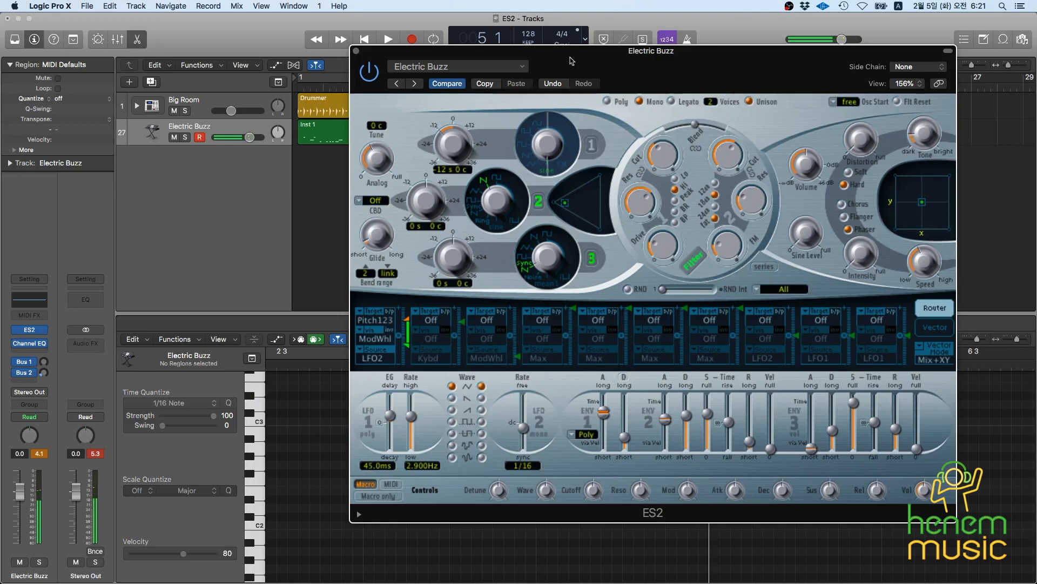
pyautogui.click(391, 342)
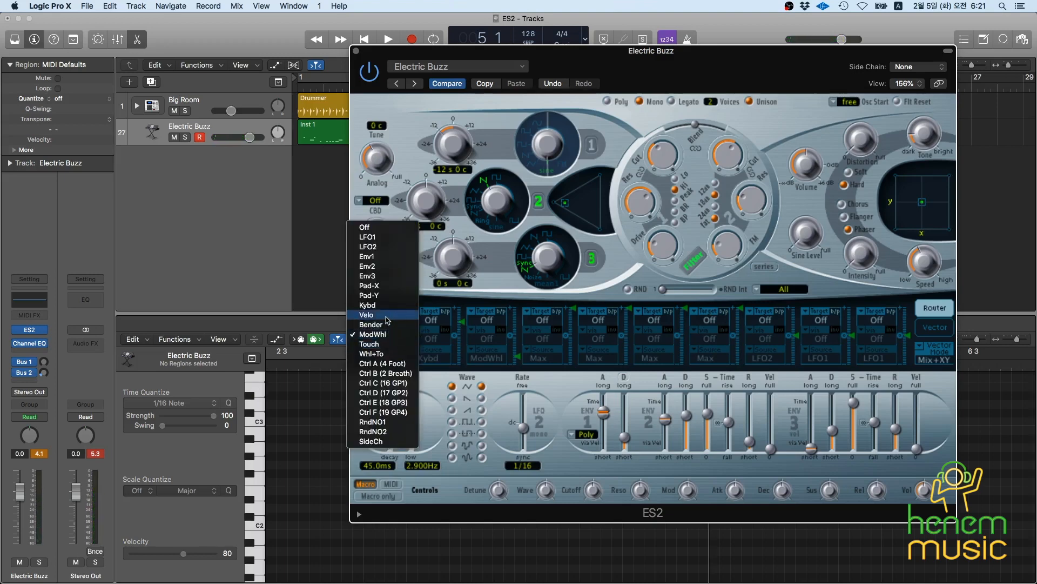
pyautogui.click(387, 316)
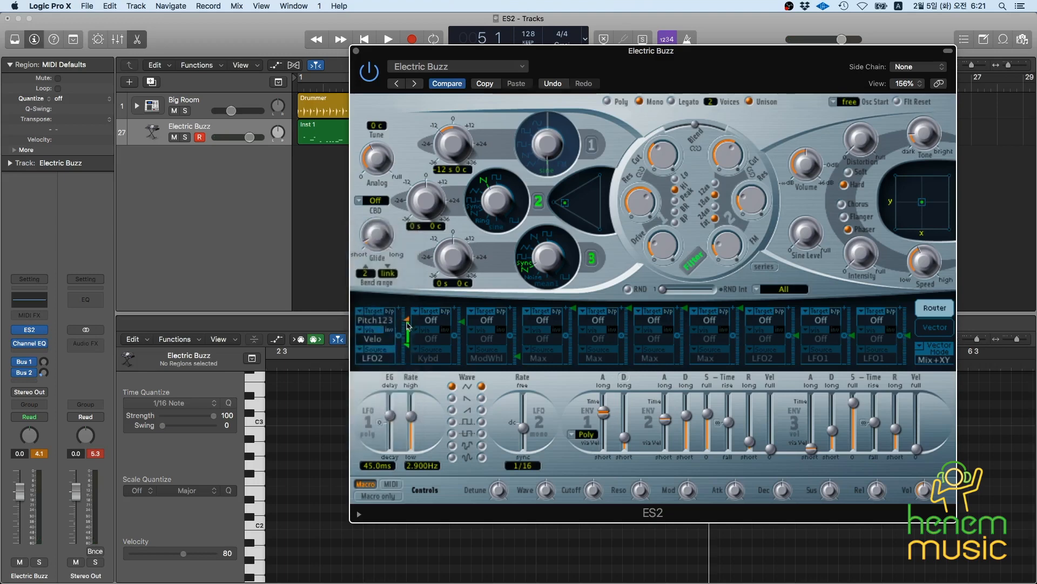
pyautogui.click(377, 347)
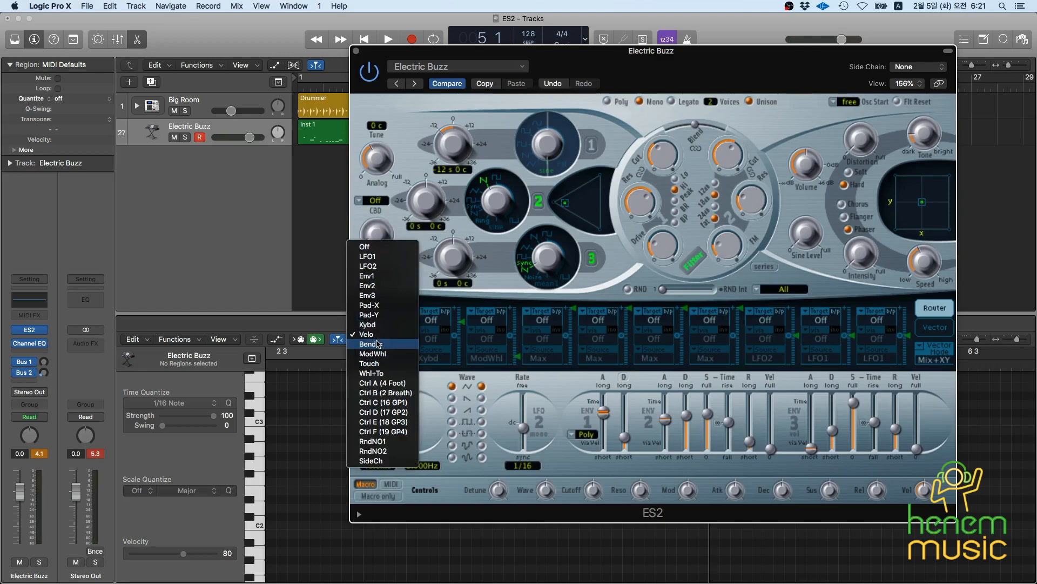
pyautogui.click(370, 257)
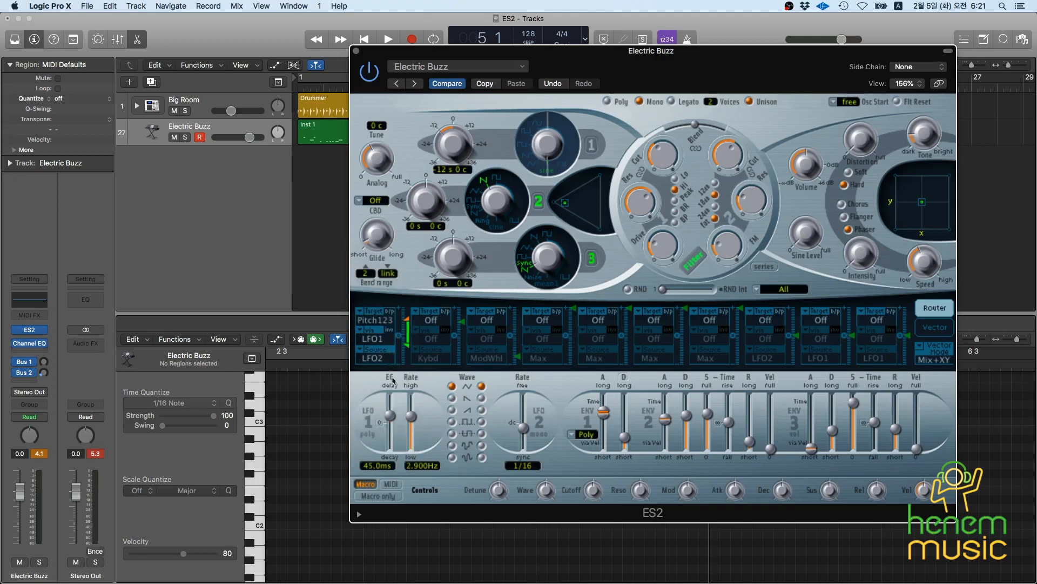
# - Set the first routing slot's via to Off and bring its intensity back to the centre
pyautogui.click(375, 337)
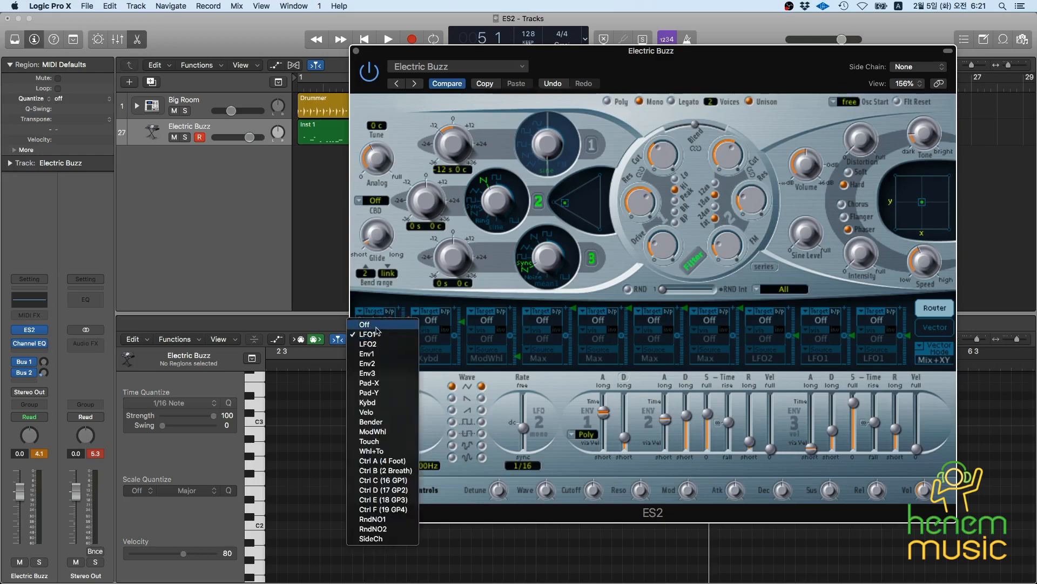
pyautogui.click(376, 326)
pyautogui.moveTo(409, 329); pyautogui.dragTo(408, 331)
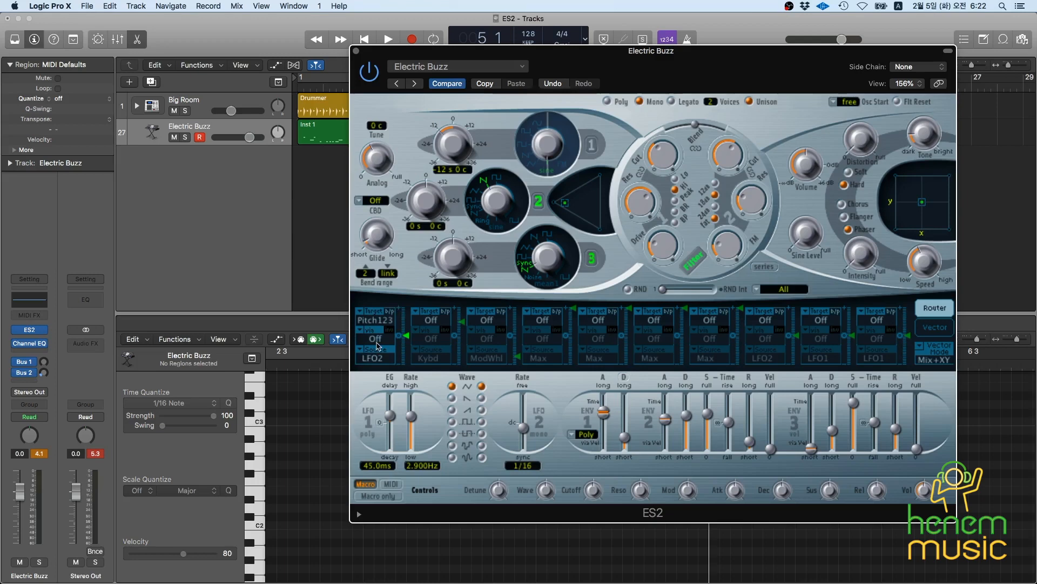
# - Set the first routing slot's target to Off and reposition the synth window
pyautogui.moveTo(663, 69); pyautogui.dragTo(613, 53)
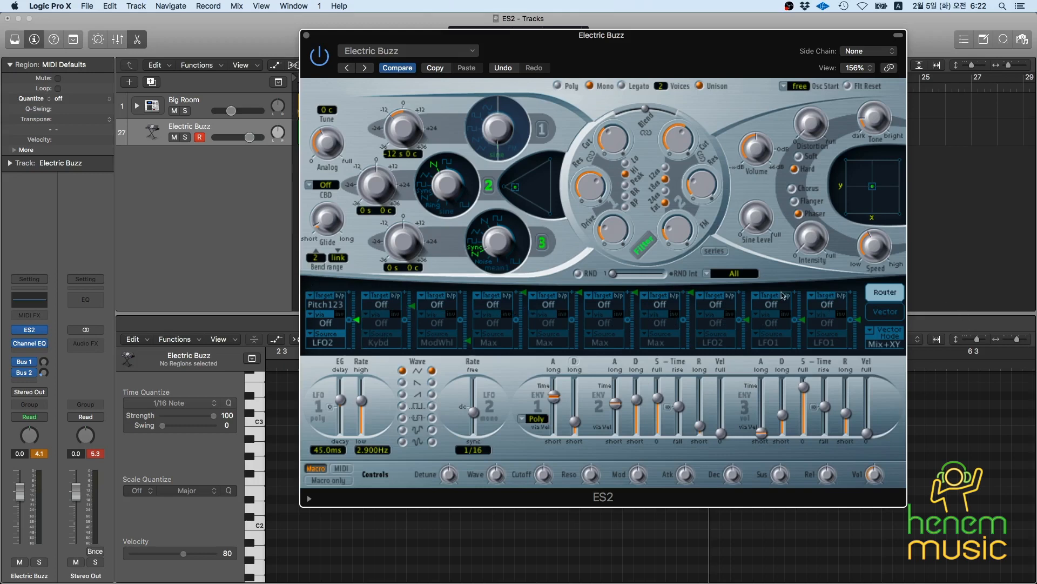
pyautogui.click(342, 306)
pyautogui.click(325, 292)
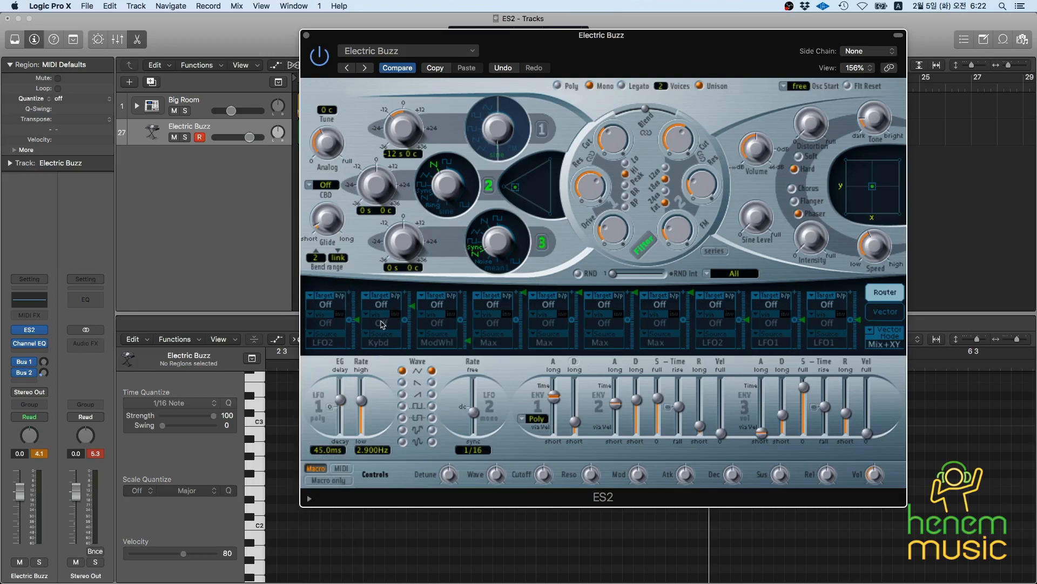
pyautogui.moveTo(650, 41); pyautogui.dragTo(626, 41)
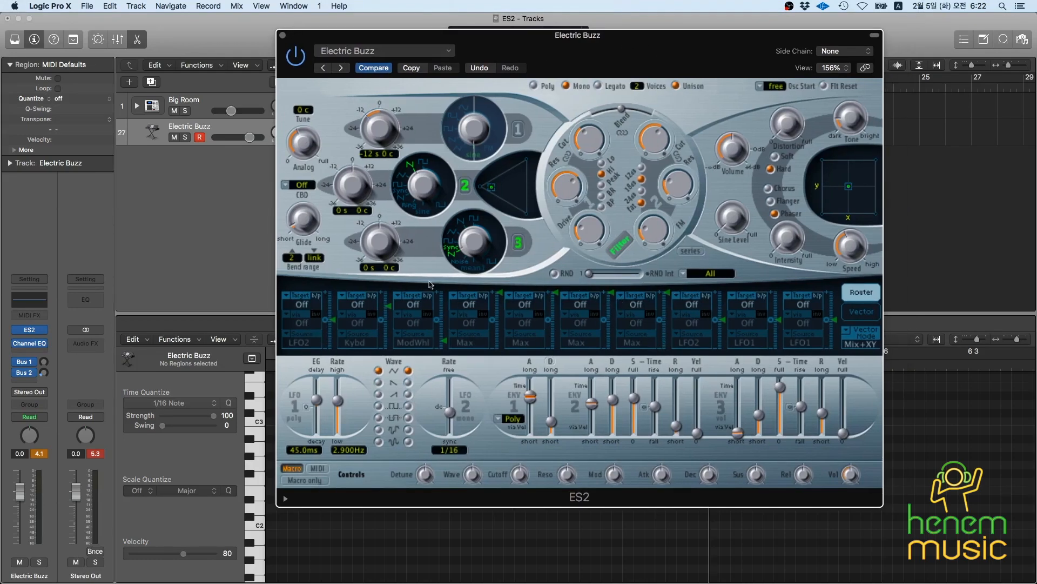
# - Show the Vector envelope in place of the modulation router and initialize it to an 8/8 loop
pyautogui.click(863, 312)
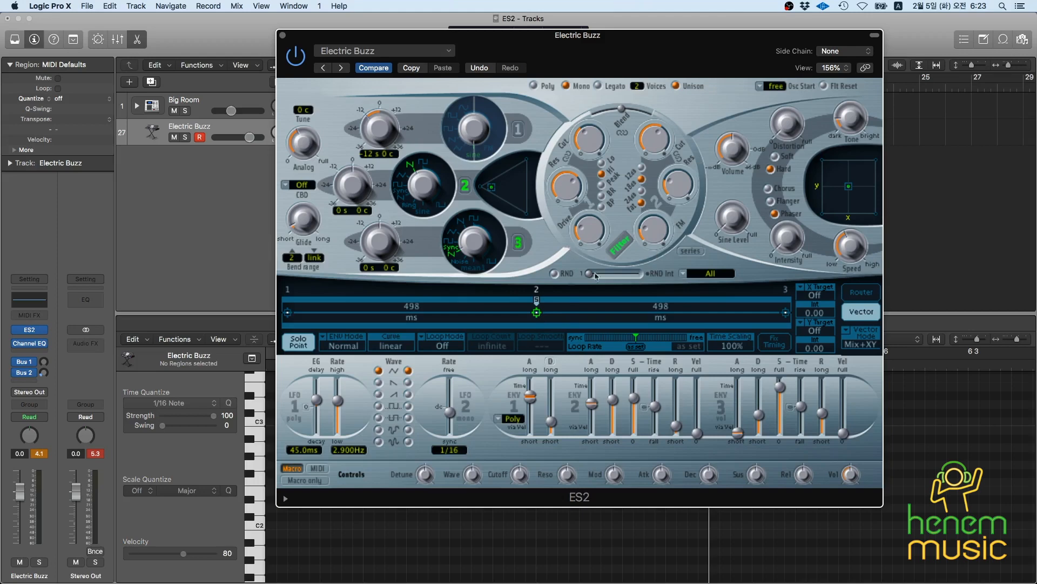
pyautogui.click(288, 312)
pyautogui.click(537, 312)
pyautogui.rightClick(539, 315)
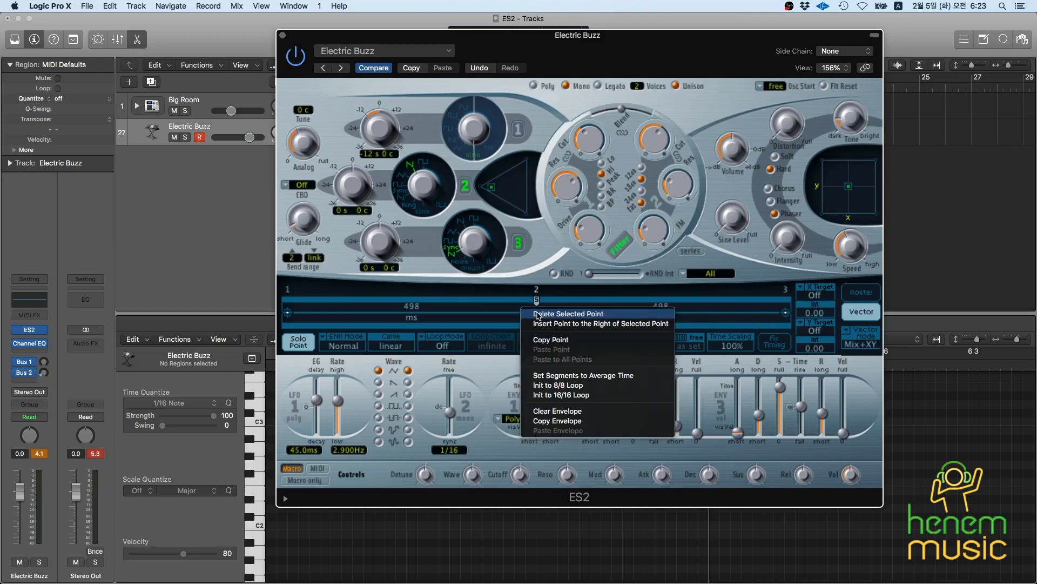
pyautogui.press('Escape')
pyautogui.rightClick(539, 315)
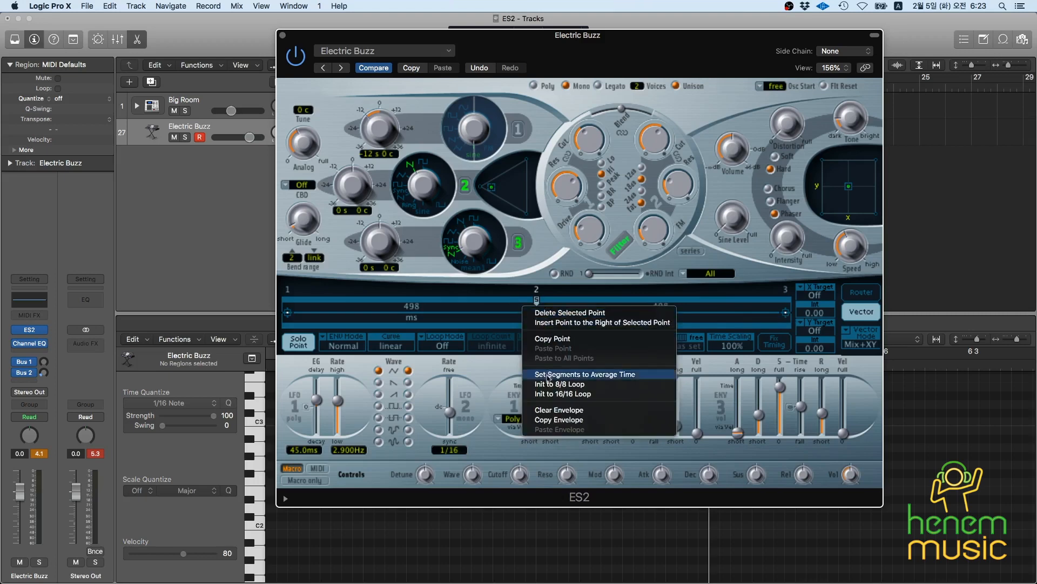
pyautogui.click(546, 384)
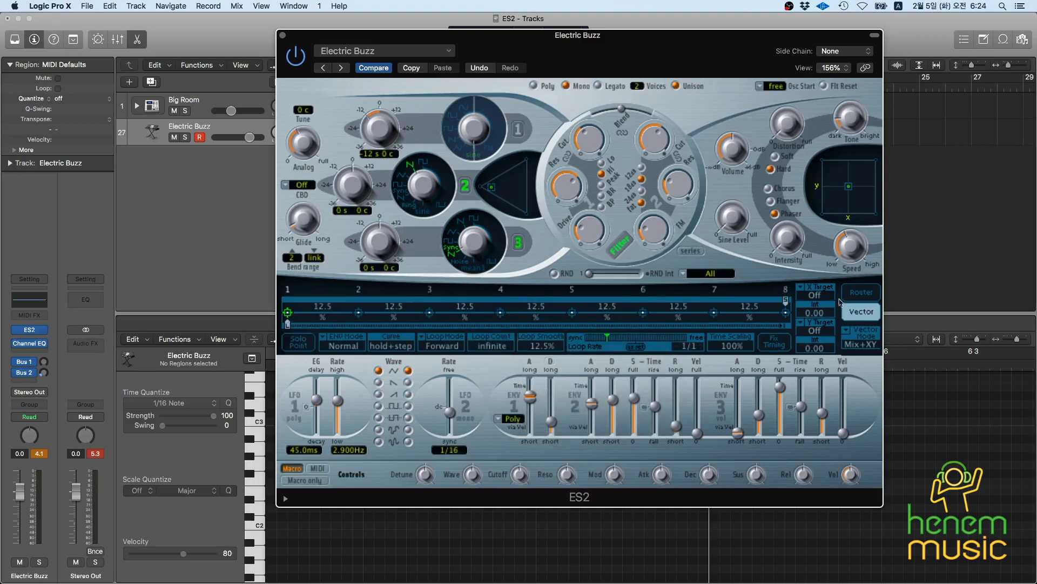
# - Assign Cut 1+2 as the X target with intensity 0.76 and Pitch123 as the Y target with intensity 0.62
pyautogui.click(822, 299)
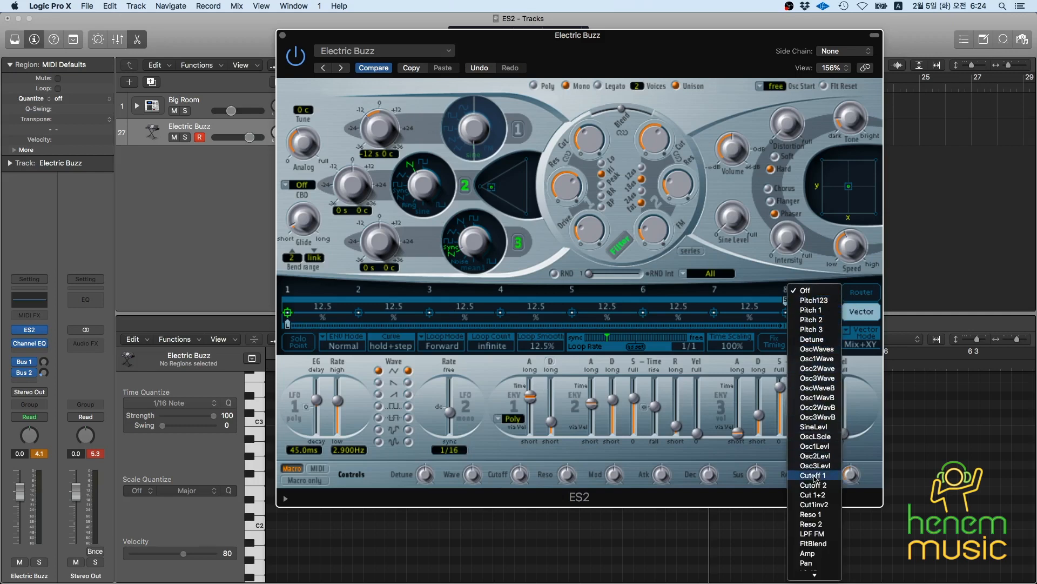
pyautogui.click(814, 495)
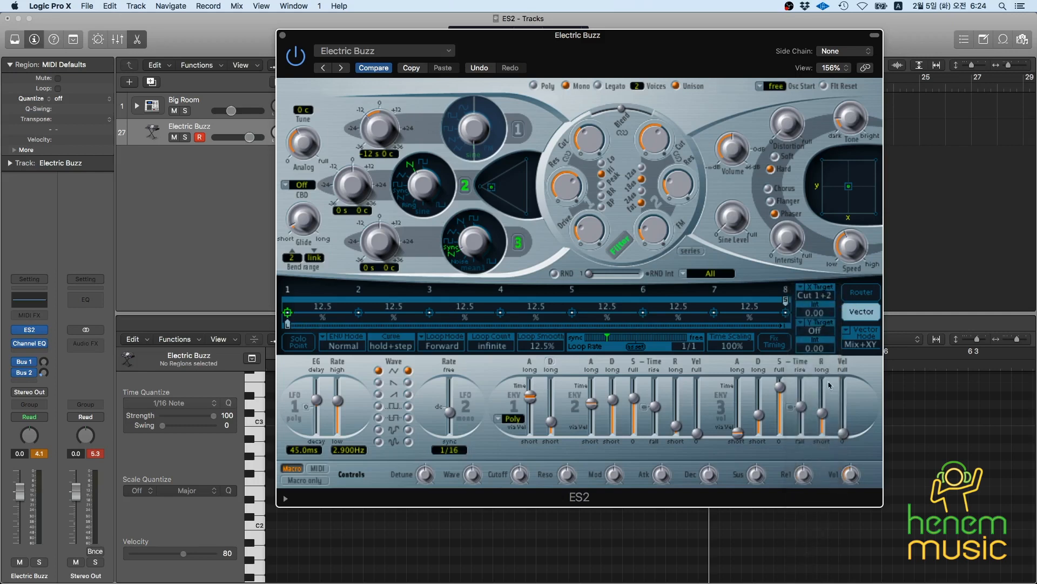
pyautogui.click(820, 331)
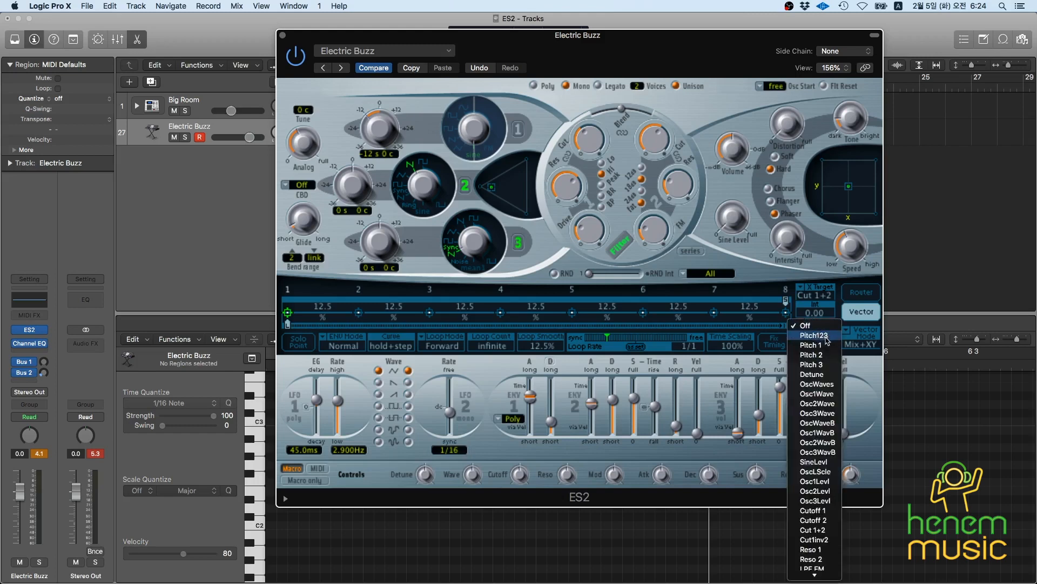
pyautogui.click(827, 336)
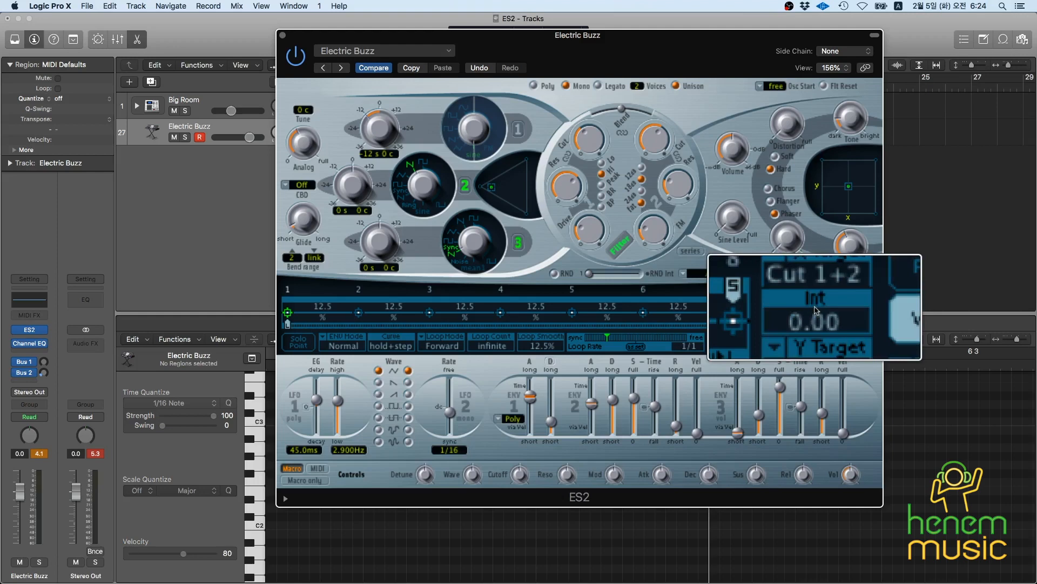
pyautogui.moveTo(815, 313); pyautogui.dragTo(821, 267)
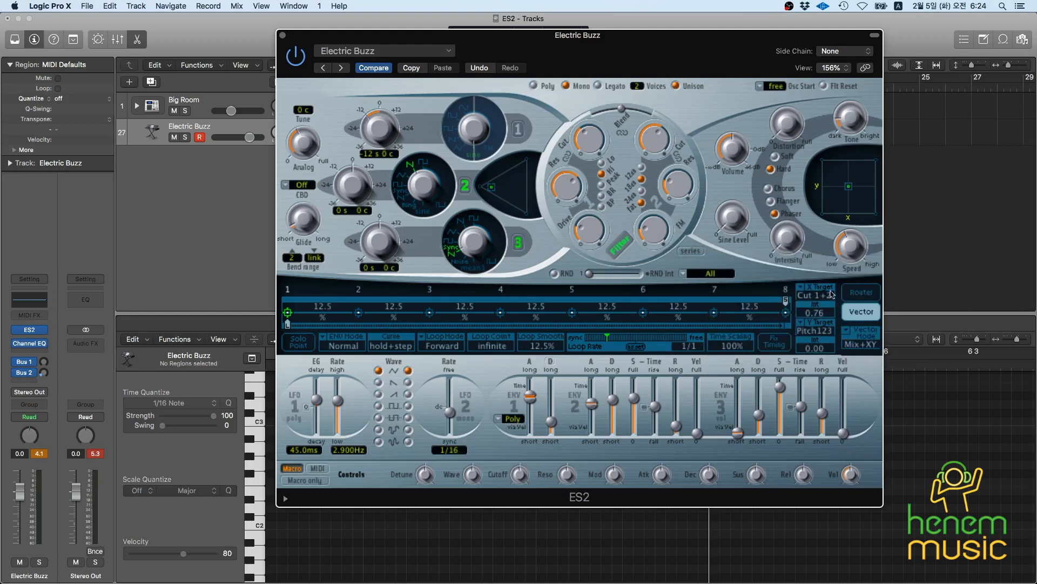
pyautogui.moveTo(824, 355); pyautogui.dragTo(822, 280)
# - Move envelope point 1 to the upper-left area of the XY square, and clear the vector envelope
pyautogui.moveTo(851, 196); pyautogui.dragTo(816, 188)
pyautogui.rightClick(719, 316)
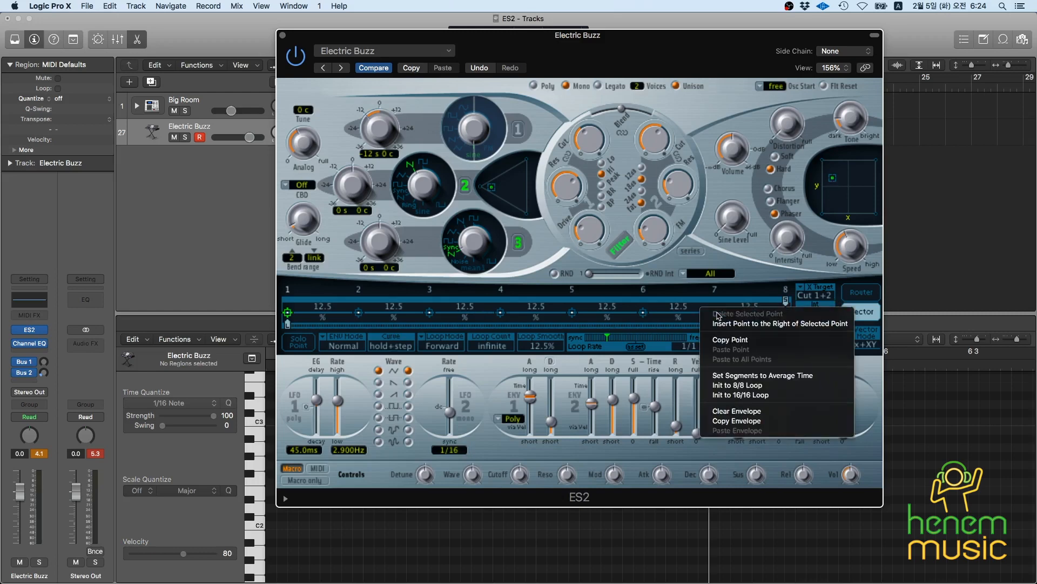
pyautogui.click(742, 410)
# - Try out the X and Y modulation by moving the XY square's point around its centre
pyautogui.moveTo(849, 188)
pyautogui.mouseDown()
pyautogui.moveTo(835, 175)
pyautogui.moveTo(851, 178)
pyautogui.mouseUp()
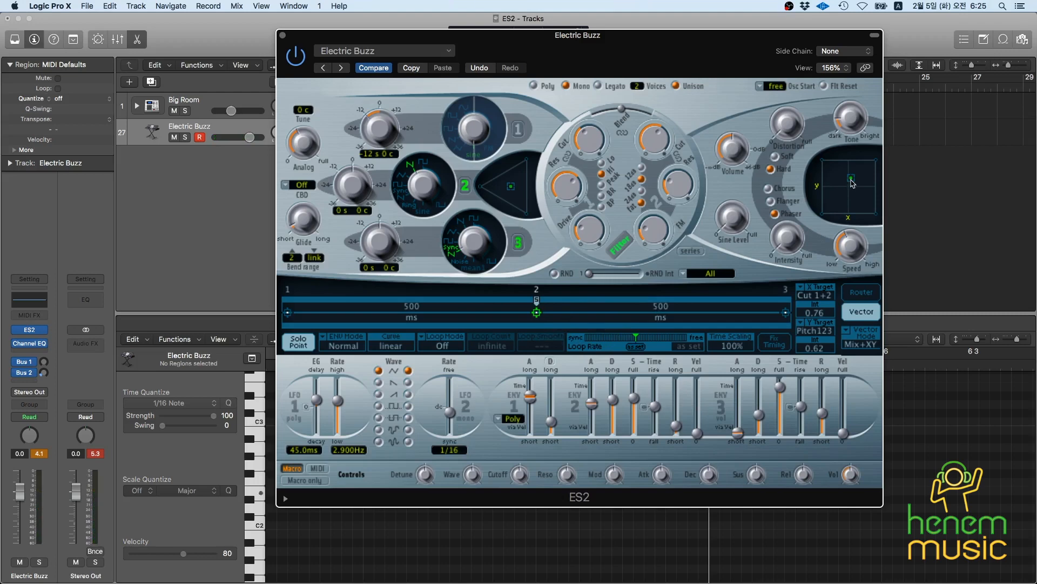
pyautogui.moveTo(852, 183); pyautogui.dragTo(842, 199)
pyautogui.moveTo(844, 202)
pyautogui.mouseDown()
pyautogui.moveTo(857, 182)
pyautogui.moveTo(836, 185)
pyautogui.moveTo(846, 182)
pyautogui.moveTo(835, 205)
pyautogui.moveTo(859, 195)
pyautogui.moveTo(856, 208)
pyautogui.moveTo(852, 192)
pyautogui.mouseUp()
# - Show track automation with the playhead at the project start and set the Electric Buzz track's automation mode to Latch
pyautogui.moveTo(750, 48); pyautogui.dragTo(873, 101)
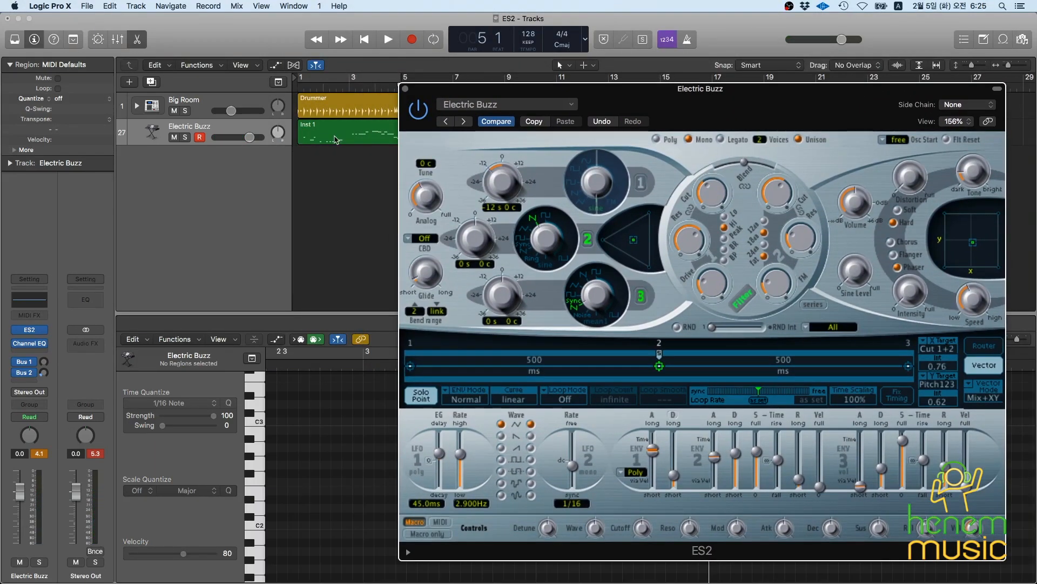
pyautogui.click(336, 139)
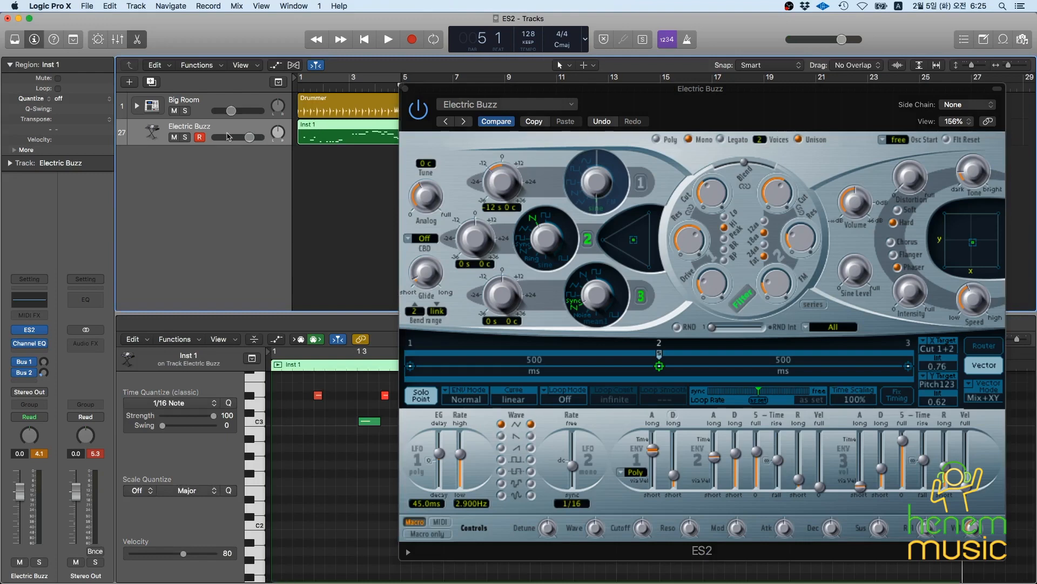
pyautogui.press('a')
pyautogui.press('Return')
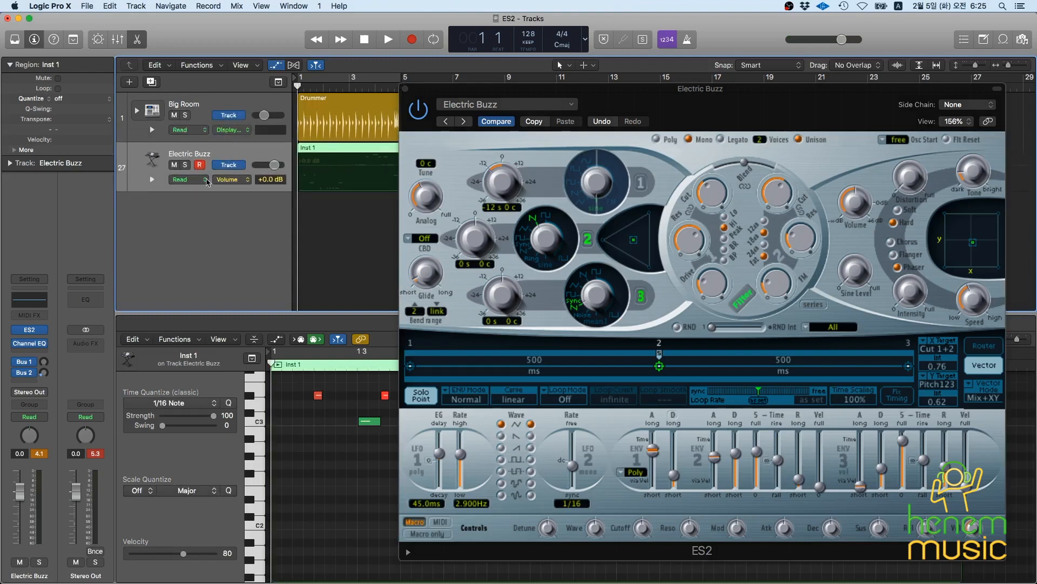
pyautogui.click(206, 180)
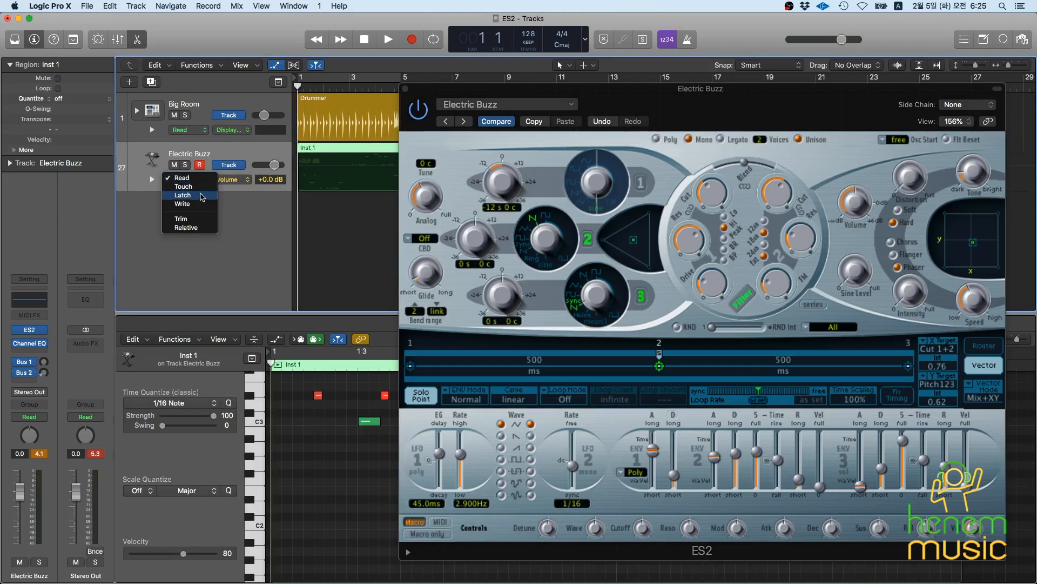
pyautogui.click(201, 196)
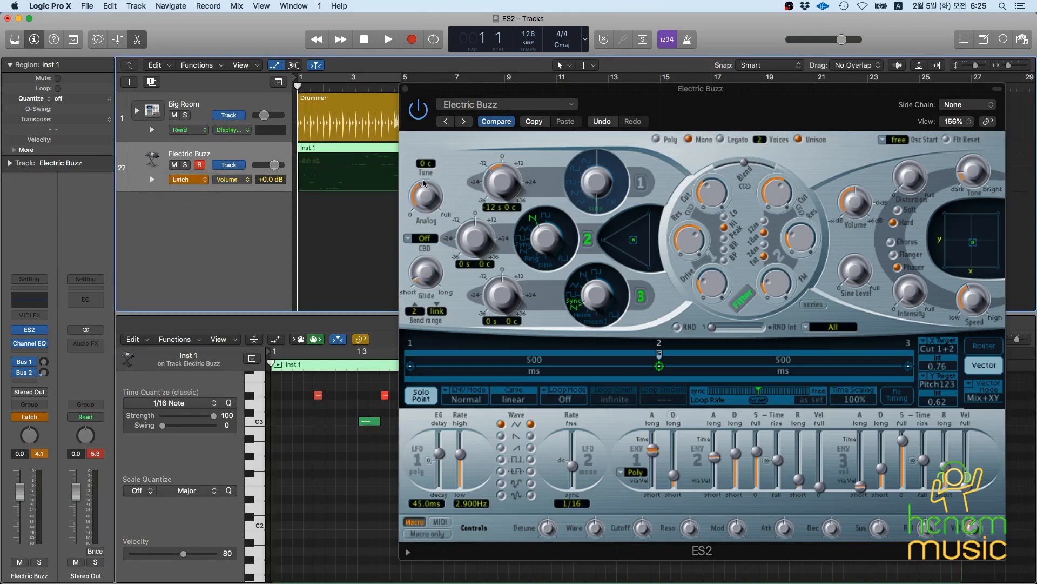
# - Record automation of the XY square by moving its point around during playback of the Inst 1 region
pyautogui.press('space')
pyautogui.moveTo(973, 242)
pyautogui.mouseDown()
pyautogui.moveTo(985, 232)
pyautogui.moveTo(971, 250)
pyautogui.moveTo(955, 221)
pyautogui.moveTo(981, 248)
pyautogui.moveTo(969, 252)
pyautogui.moveTo(970, 243)
pyautogui.mouseUp()
pyautogui.press('space')
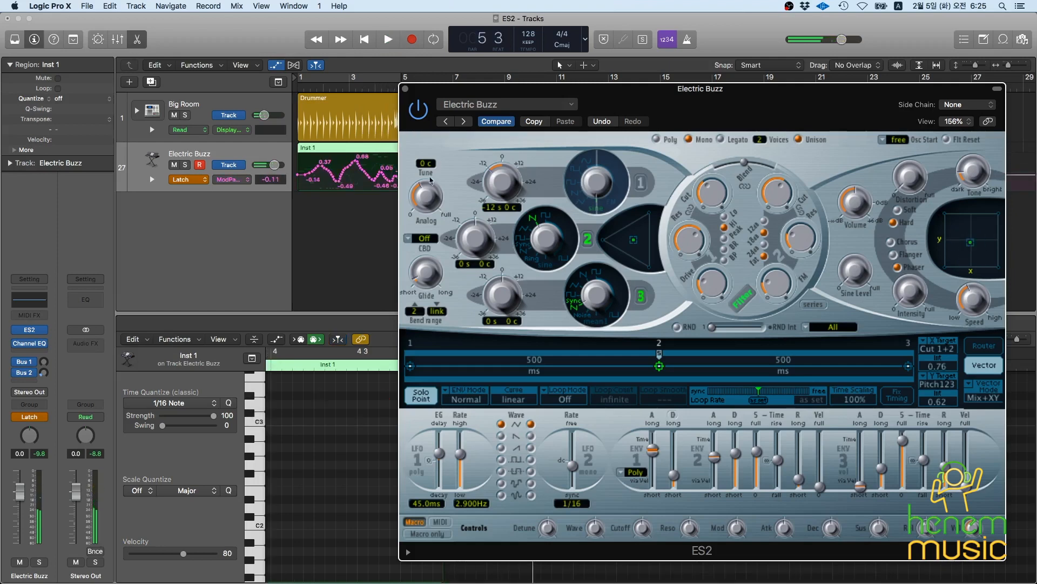
# - Expand the Electric Buzz track's automation lanes and move the synth window aside to uncover the recorded curves
pyautogui.click(242, 190)
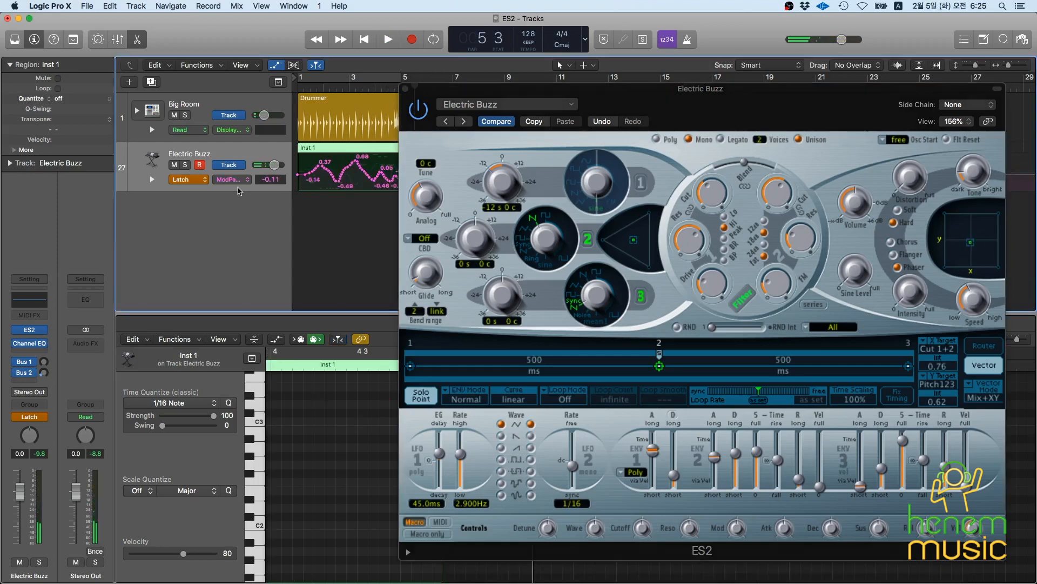
pyautogui.click(152, 180)
pyautogui.moveTo(636, 102); pyautogui.dragTo(711, 102)
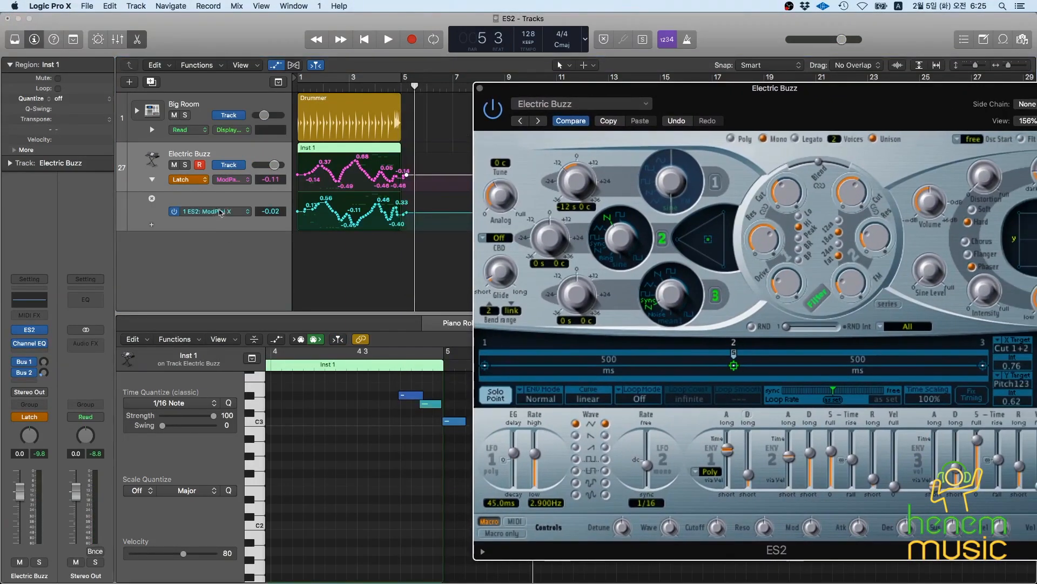
# - Add an automation lane showing ModPad Y below the ModPad X lane and switch off the main Electric Buzz lane's automation display
pyautogui.click(152, 226)
pyautogui.click(212, 252)
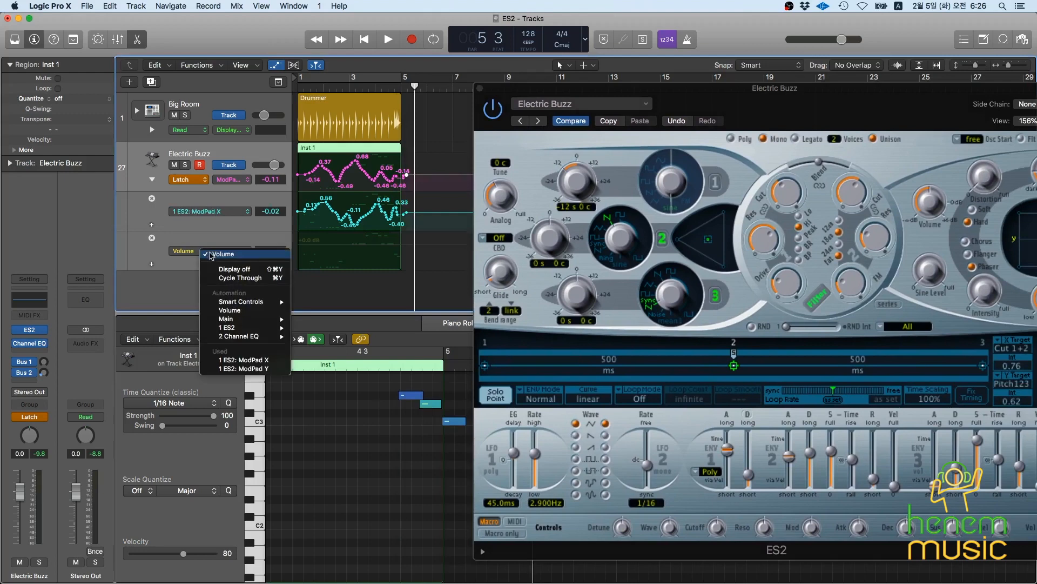
pyautogui.click(253, 369)
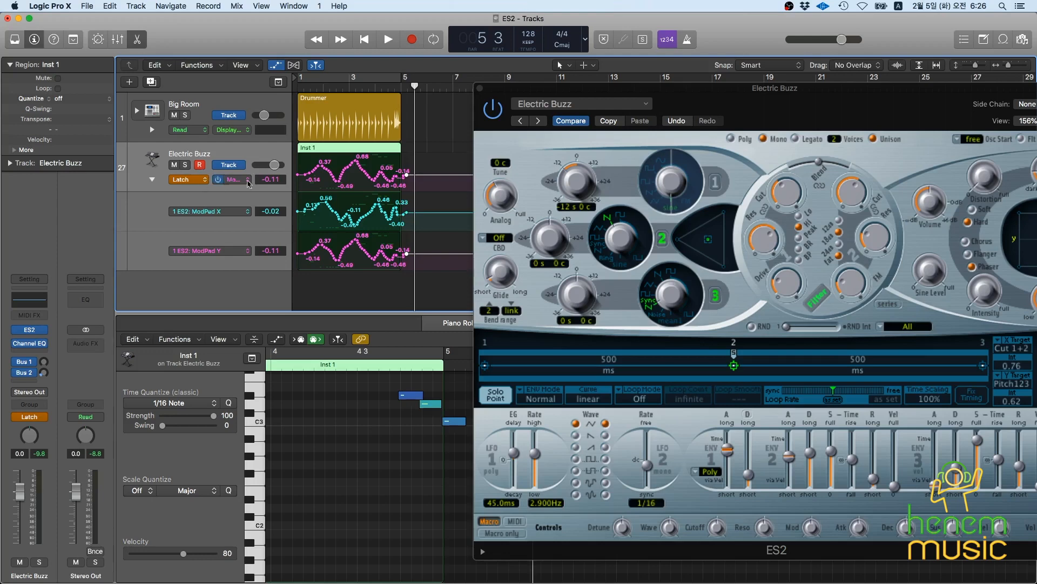
pyautogui.click(245, 180)
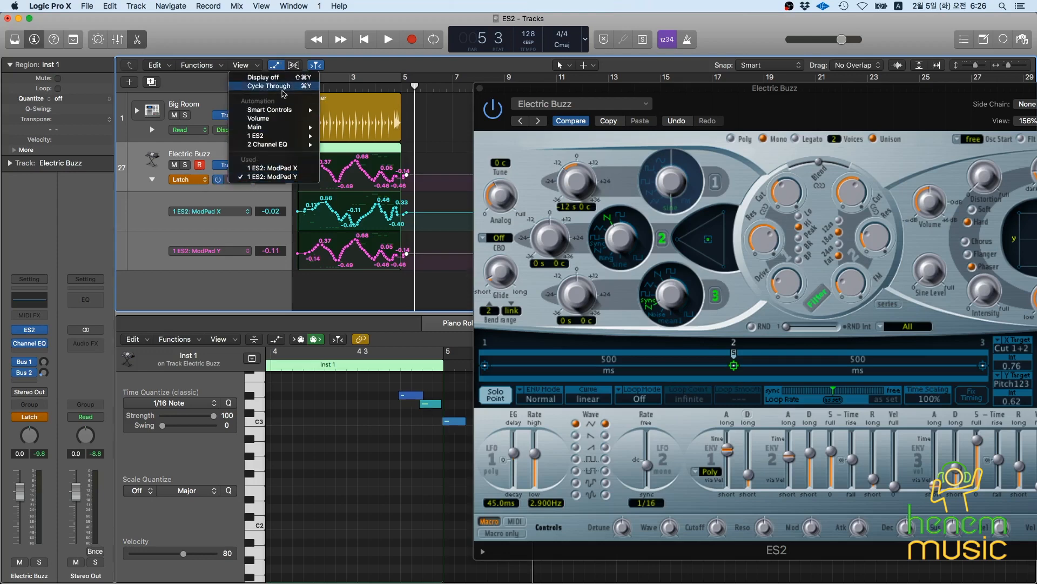
pyautogui.click(285, 78)
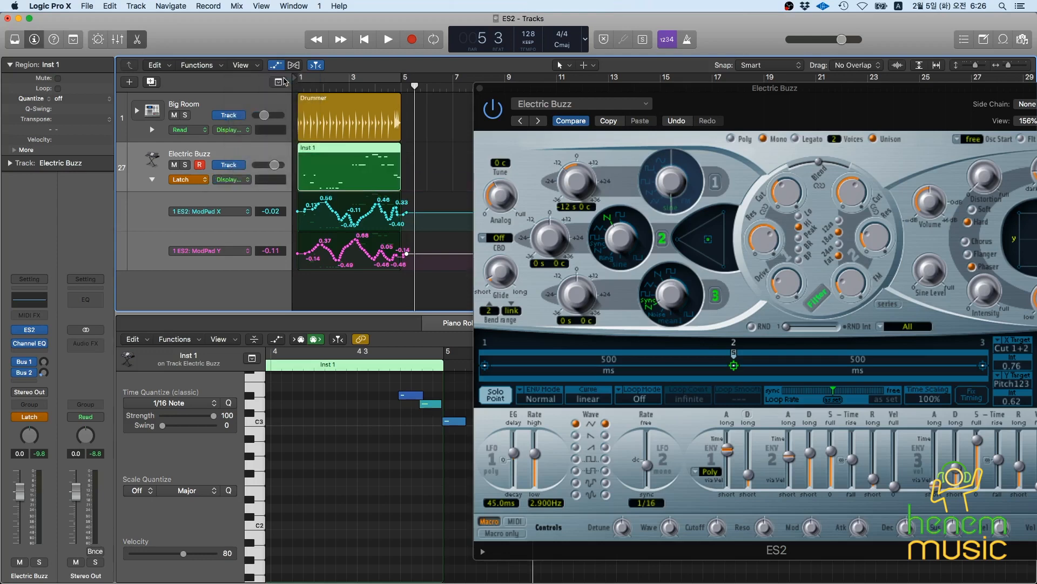
# - Play back the recorded ModPad X and ModPad Y automation from the project start with the tracks zoomed in horizontally
pyautogui.press('Return')
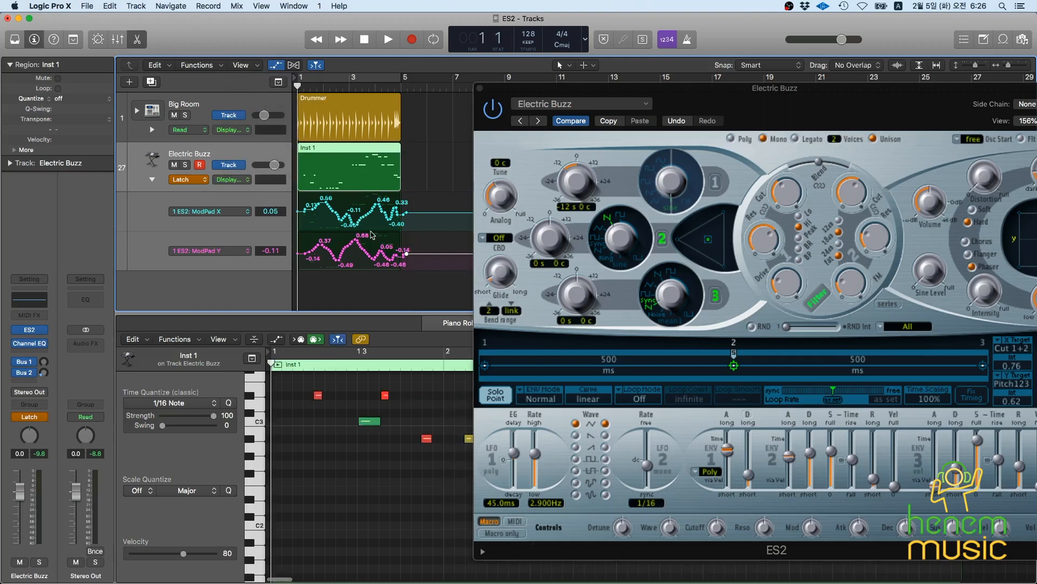
pyautogui.press('super+Right')
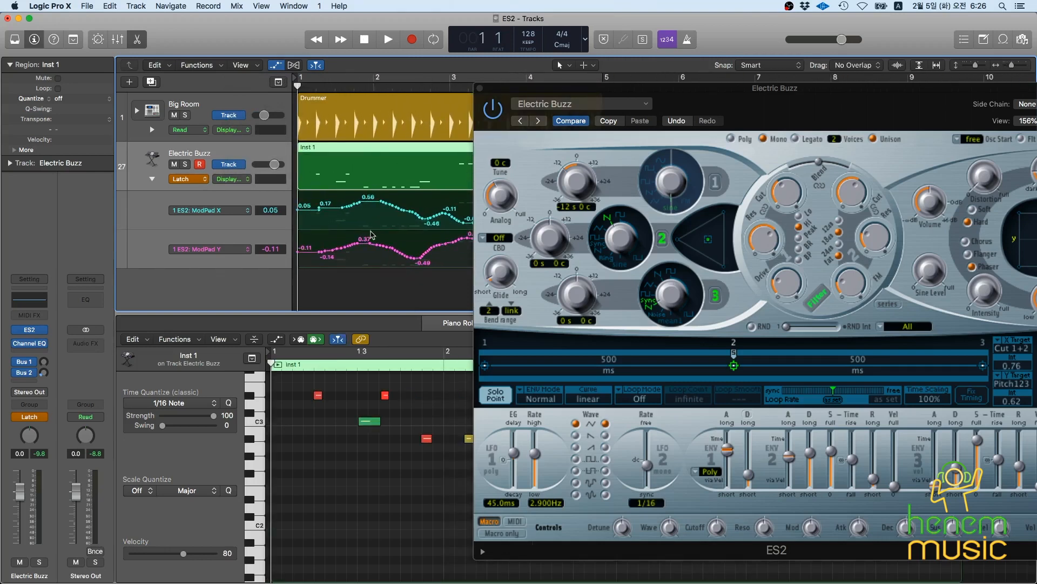
pyautogui.moveTo(709, 98); pyautogui.dragTo(739, 106)
pyautogui.press('space')
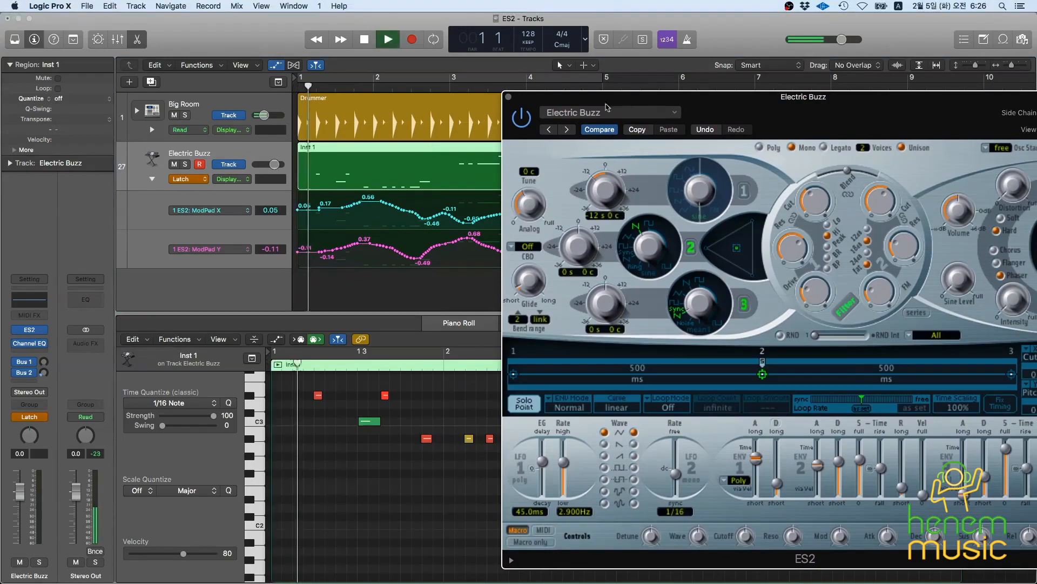
pyautogui.moveTo(788, 106); pyautogui.dragTo(681, 115)
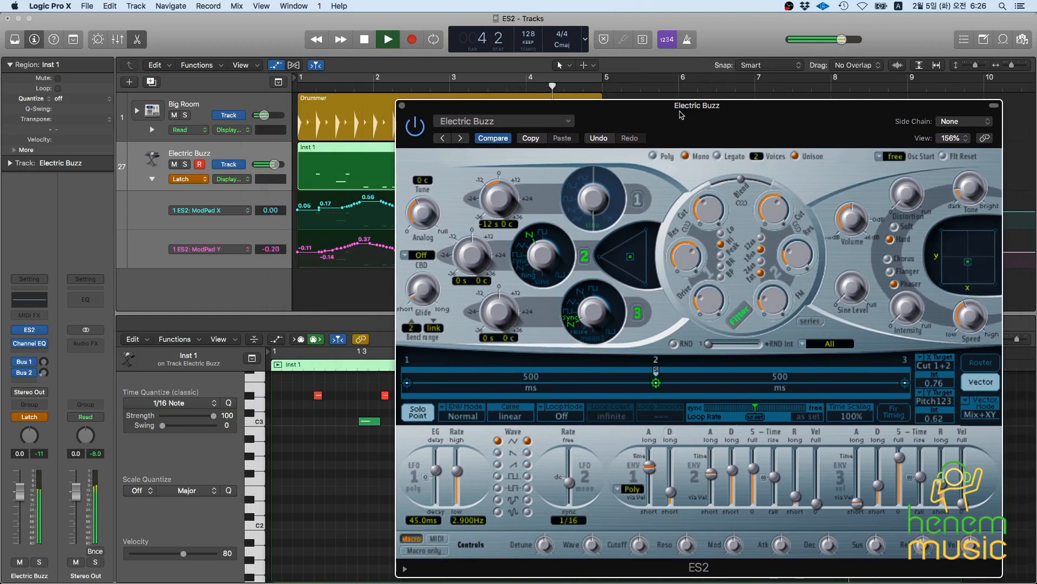
pyautogui.press('space')
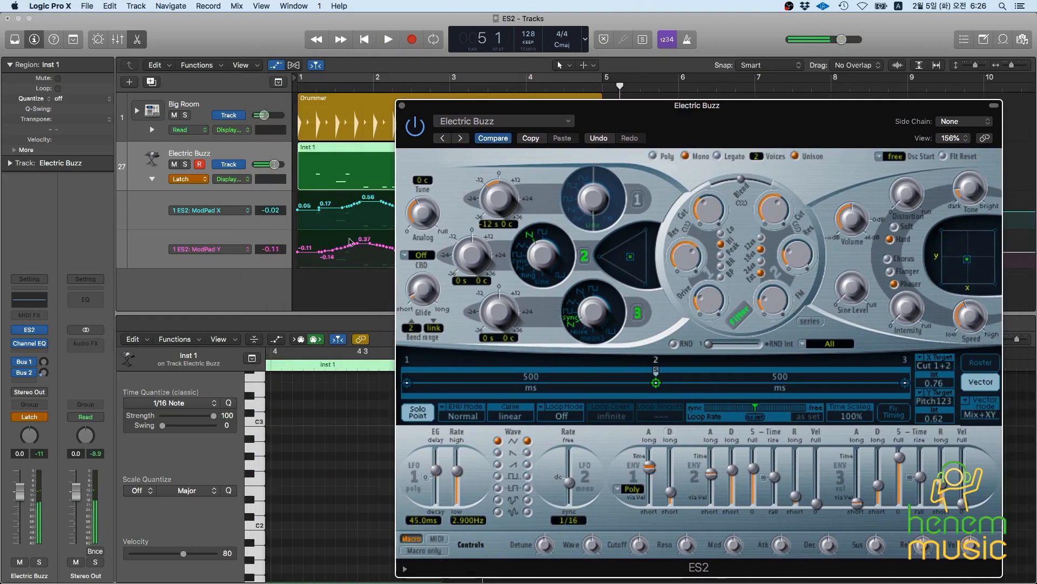
# - Delete all automation on the selected Electric Buzz track and remove its ModPad X and ModPad Y lanes
pyautogui.click(237, 6)
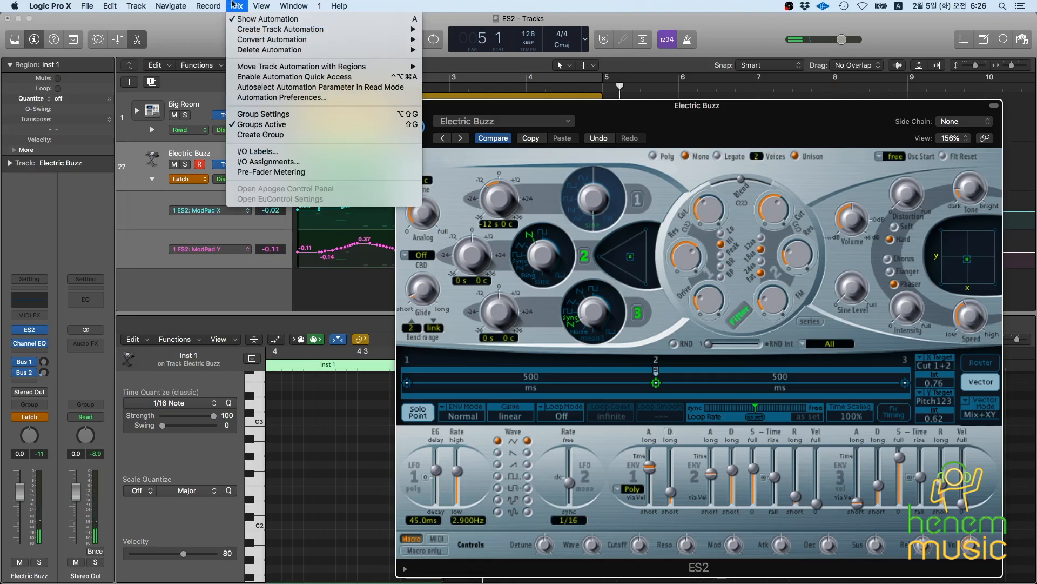
pyautogui.moveTo(378, 50)
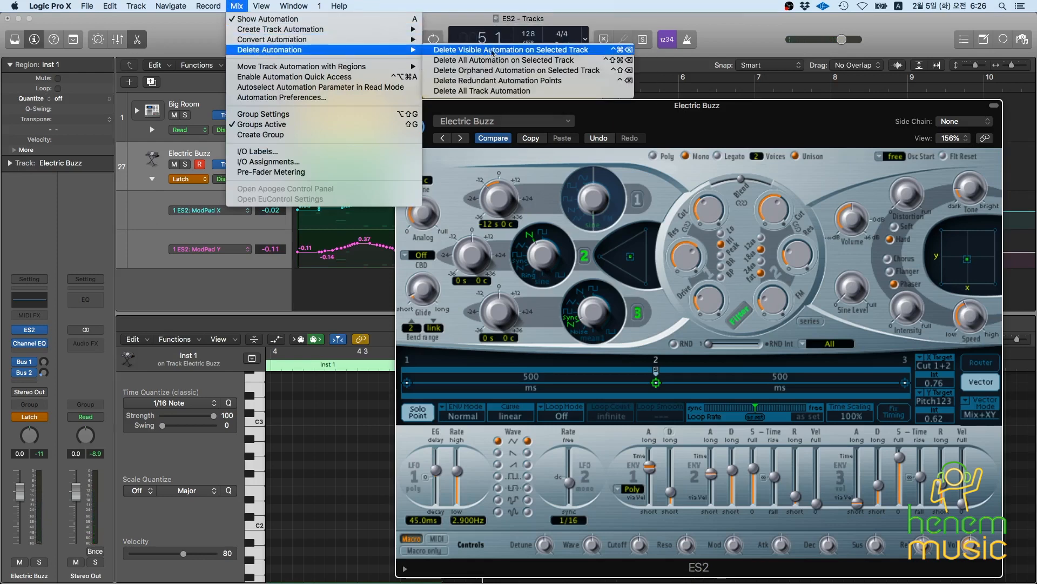
pyautogui.click(488, 60)
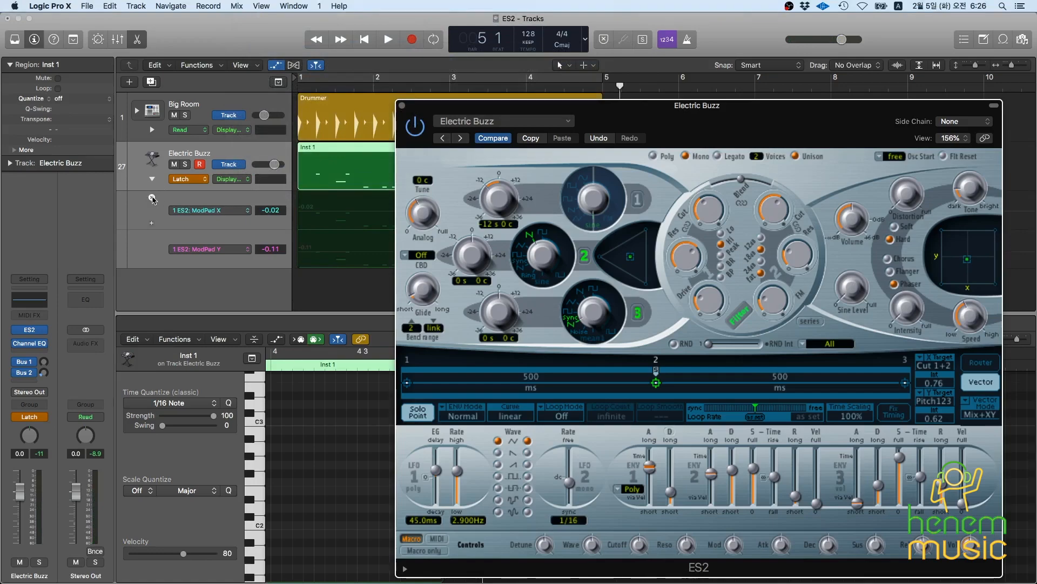
pyautogui.click(152, 198)
pyautogui.click(152, 198)
# - For vector envelope point 1, set the oscillator mix near the triangle's left corner and the XY square's position above centre
pyautogui.moveTo(836, 115); pyautogui.dragTo(716, 94)
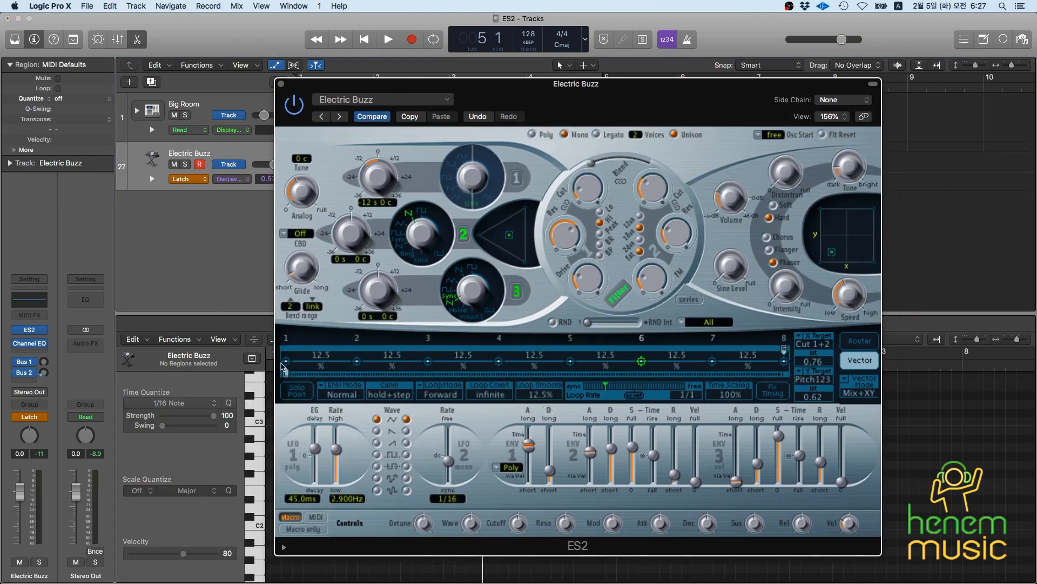
pyautogui.click(286, 361)
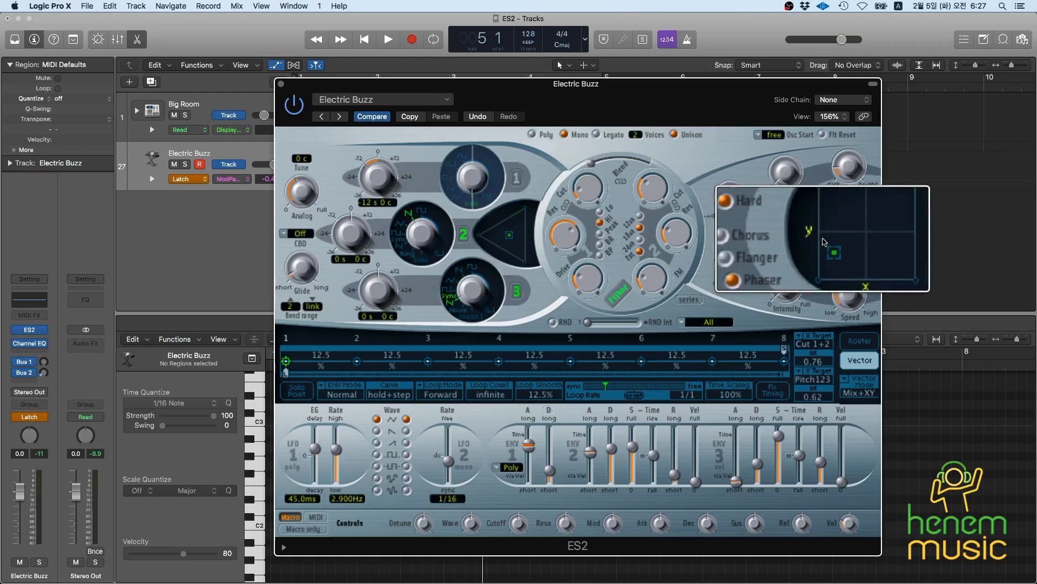
pyautogui.click(291, 367)
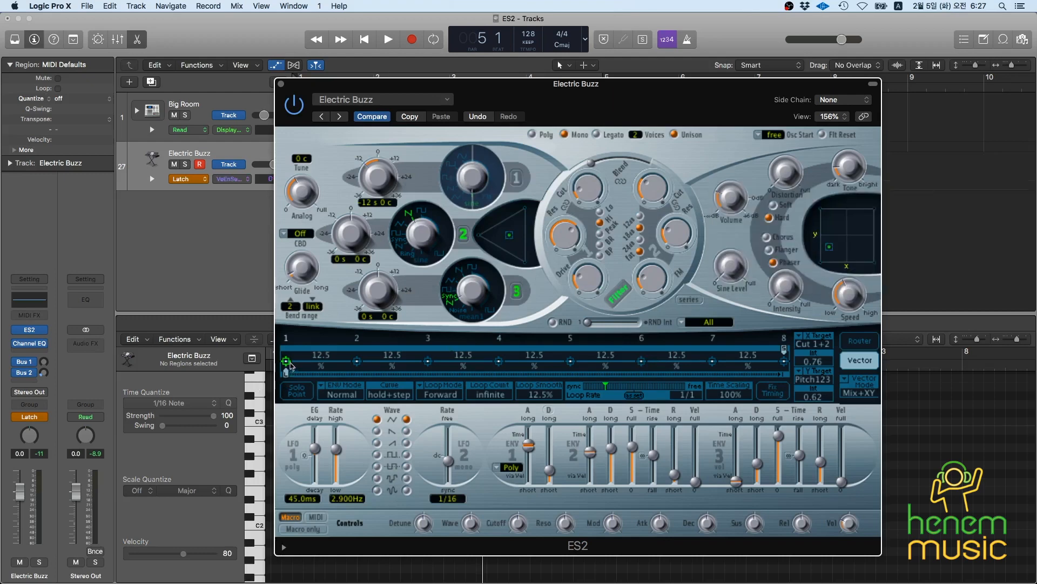
pyautogui.moveTo(507, 237); pyautogui.dragTo(488, 232)
pyautogui.click(839, 242)
pyautogui.moveTo(838, 239); pyautogui.dragTo(849, 222)
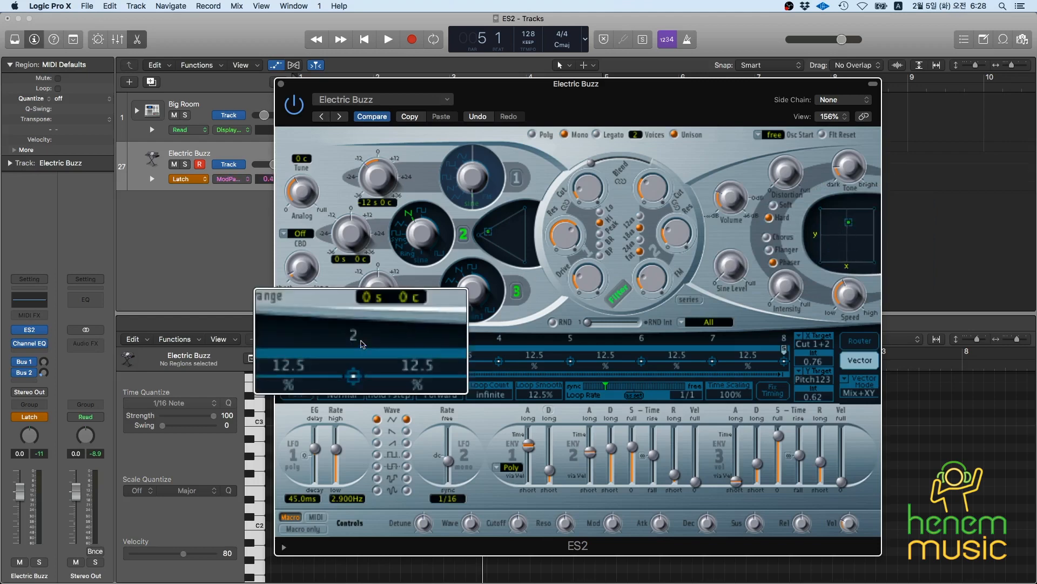
# - Place vector envelope point 2 at the lower right of the triangle and XY square, and point 3 at the triangle's upper right and square's lower left
pyautogui.click(357, 361)
pyautogui.moveTo(516, 223); pyautogui.dragTo(517, 244)
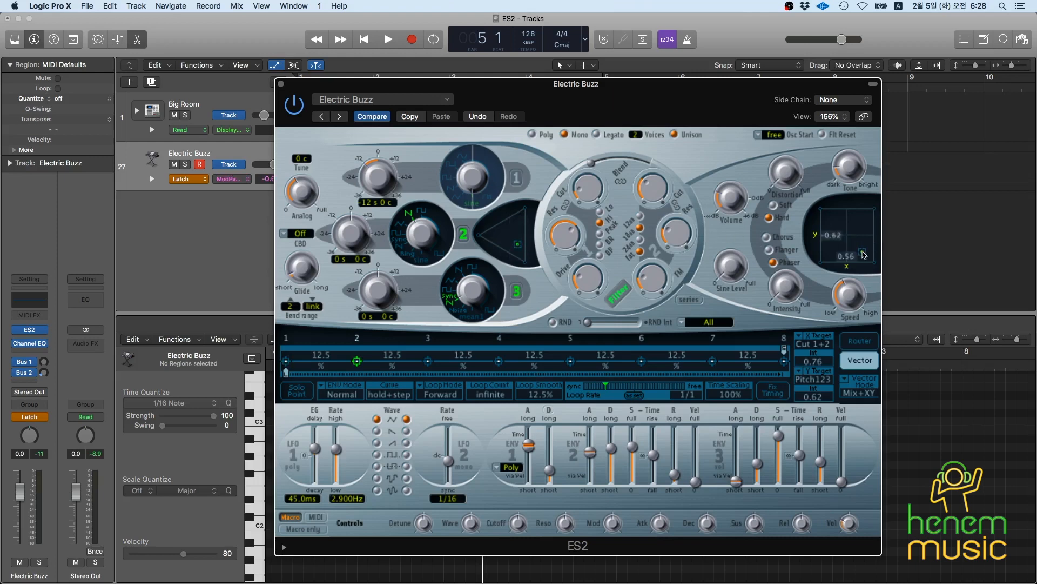
pyautogui.click(428, 361)
pyautogui.moveTo(509, 235); pyautogui.dragTo(523, 218)
pyautogui.moveTo(846, 238); pyautogui.dragTo(834, 250)
# - Select vector envelope points 1 to 4 one after another to compare their triangle and XY square positions
pyautogui.click(286, 361)
pyautogui.click(357, 361)
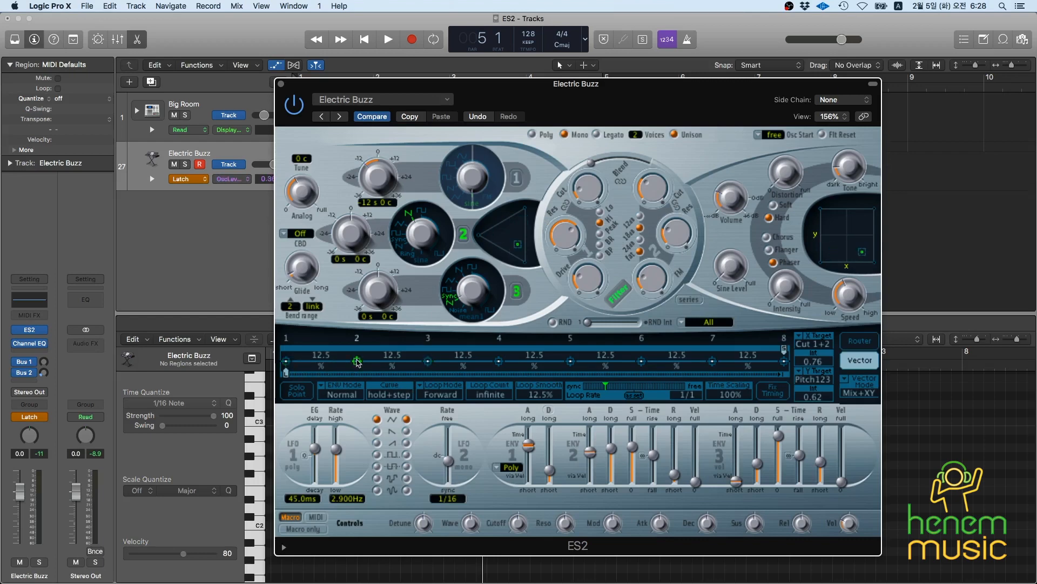
pyautogui.click(428, 360)
pyautogui.click(499, 361)
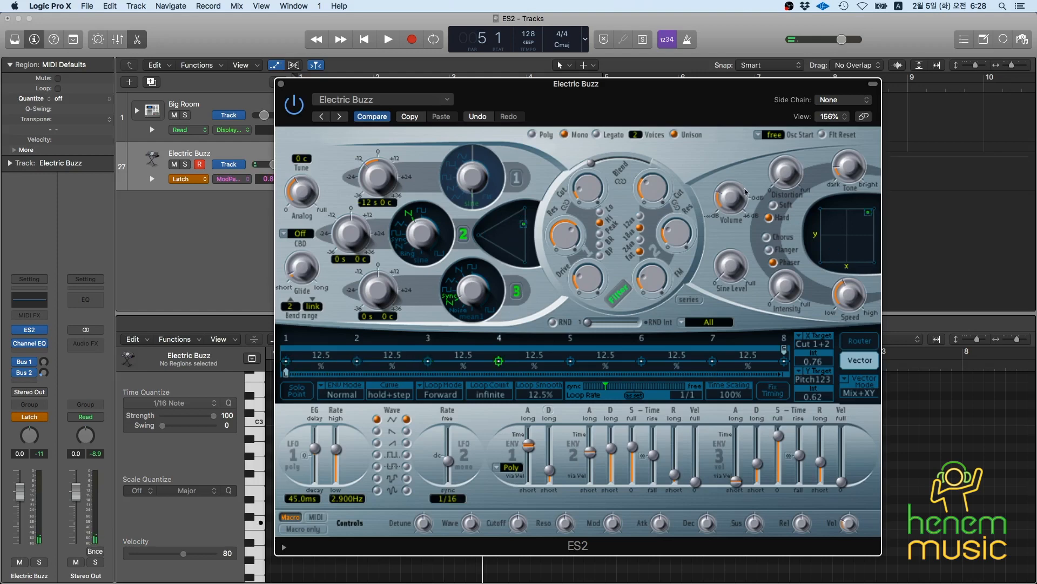
# - Raise the synth's Volume and move vector envelope point 5 to the upper left of the XY square
pyautogui.moveTo(729, 197); pyautogui.dragTo(726, 158)
pyautogui.click(571, 361)
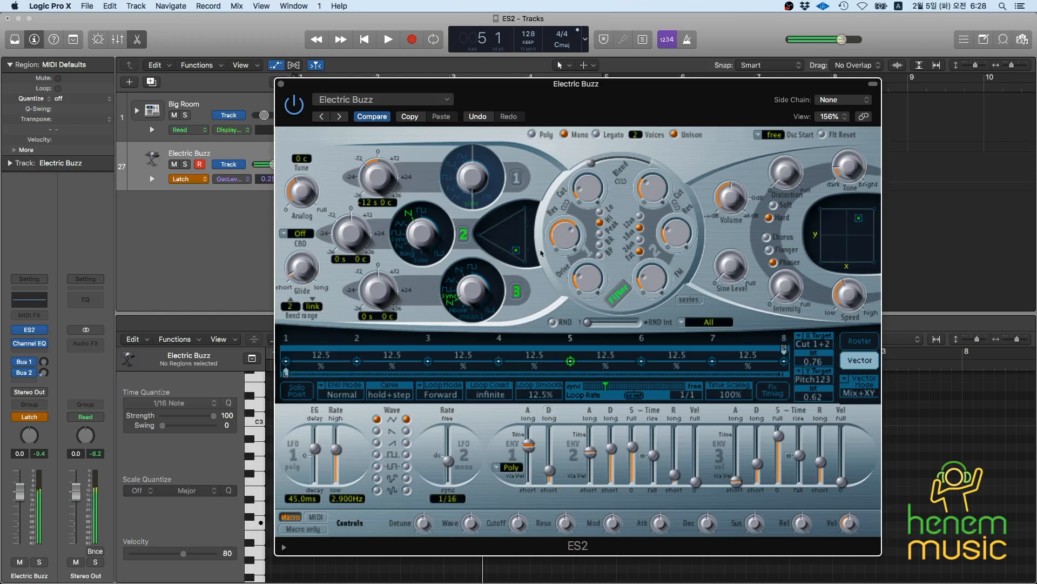
pyautogui.moveTo(859, 218); pyautogui.dragTo(830, 218)
# - Go through vector envelope points 1 to 8 in order to examine the mix and XY position stored in each
pyautogui.click(286, 372)
pyautogui.click(286, 361)
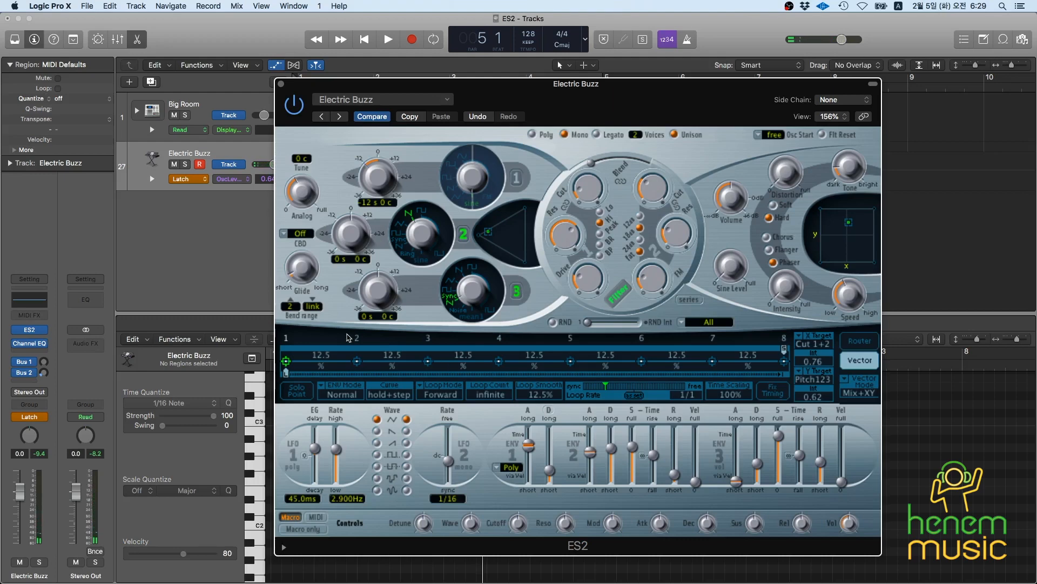
pyautogui.click(286, 360)
pyautogui.click(356, 361)
pyautogui.click(428, 361)
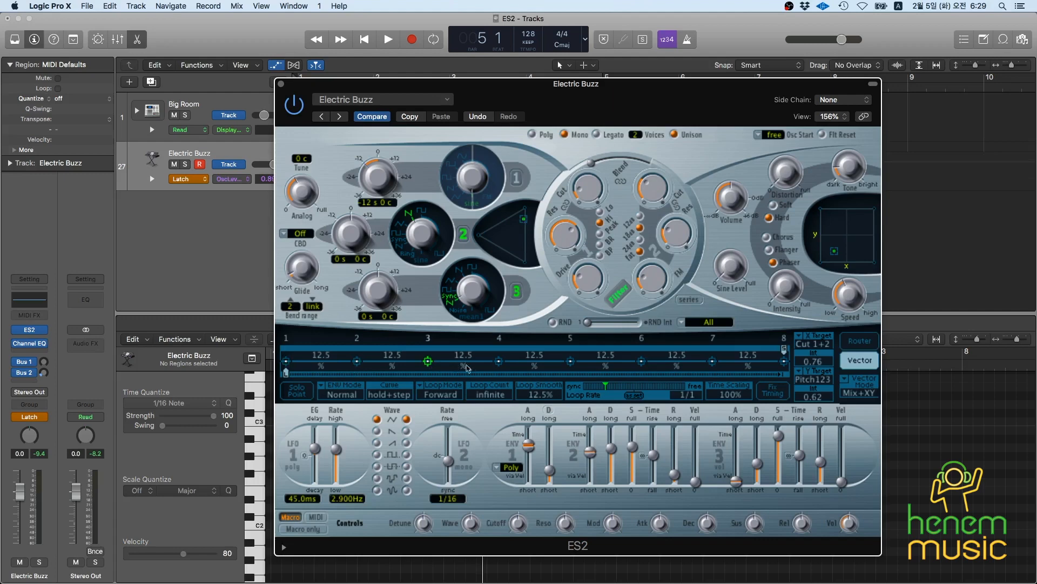
pyautogui.click(499, 361)
pyautogui.click(572, 362)
pyautogui.click(642, 361)
pyautogui.click(713, 360)
pyautogui.click(785, 362)
# - Change the vector envelope's Y Target to Reso 1 and select envelope point 1
pyautogui.click(815, 381)
pyautogui.click(817, 370)
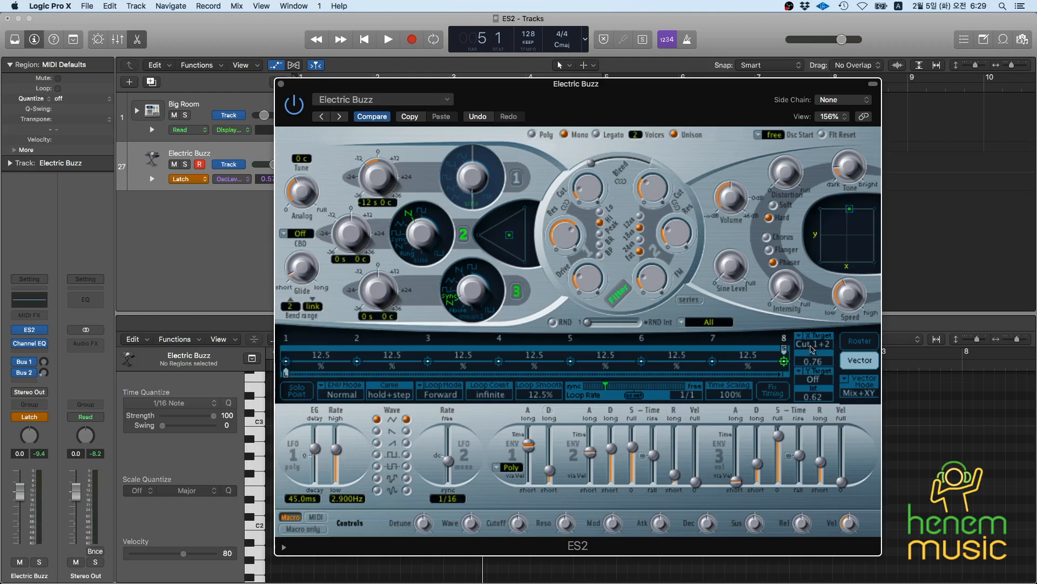
pyautogui.click(815, 379)
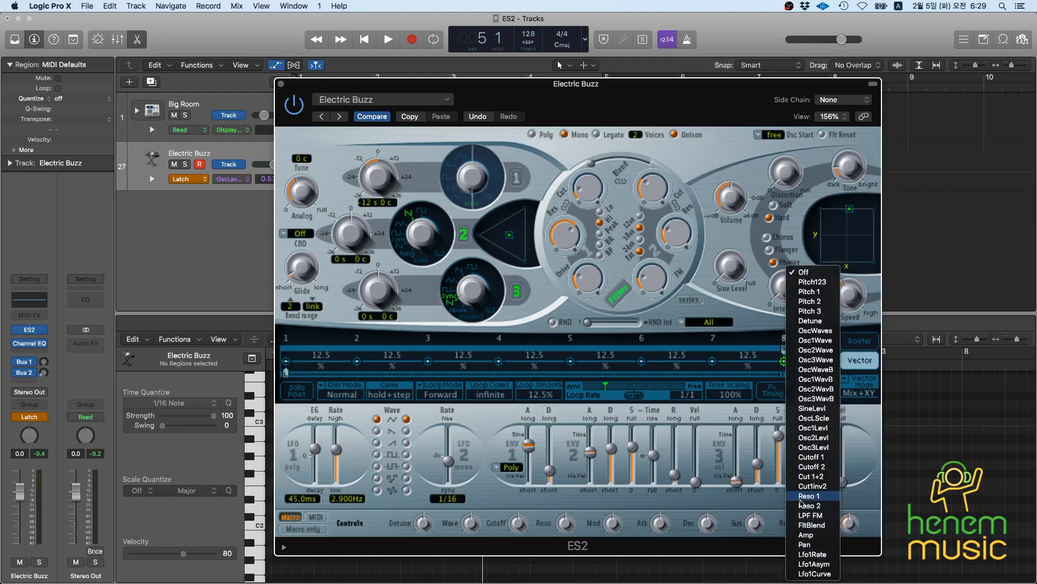
pyautogui.click(807, 500)
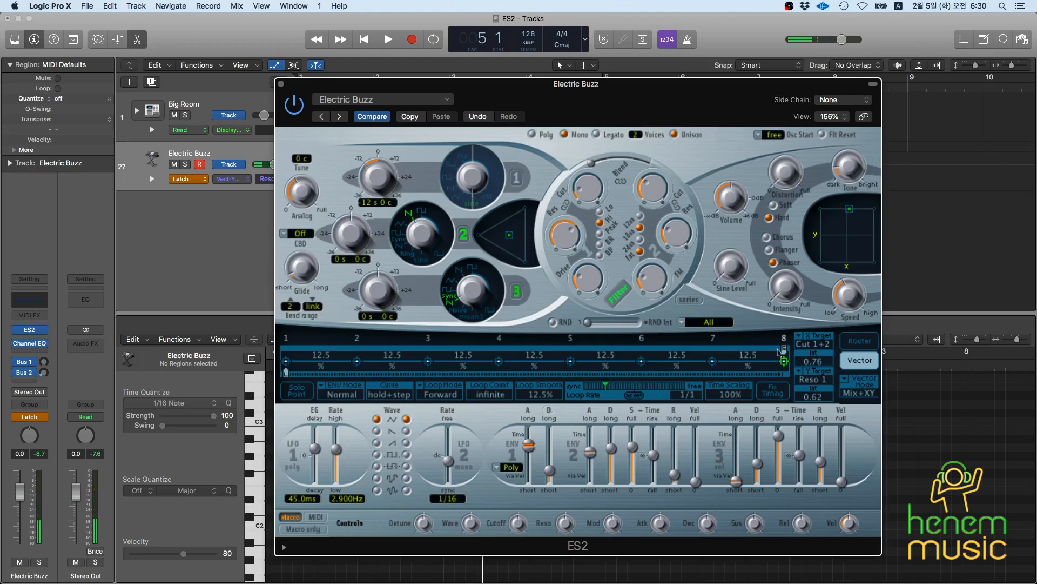
pyautogui.click(287, 362)
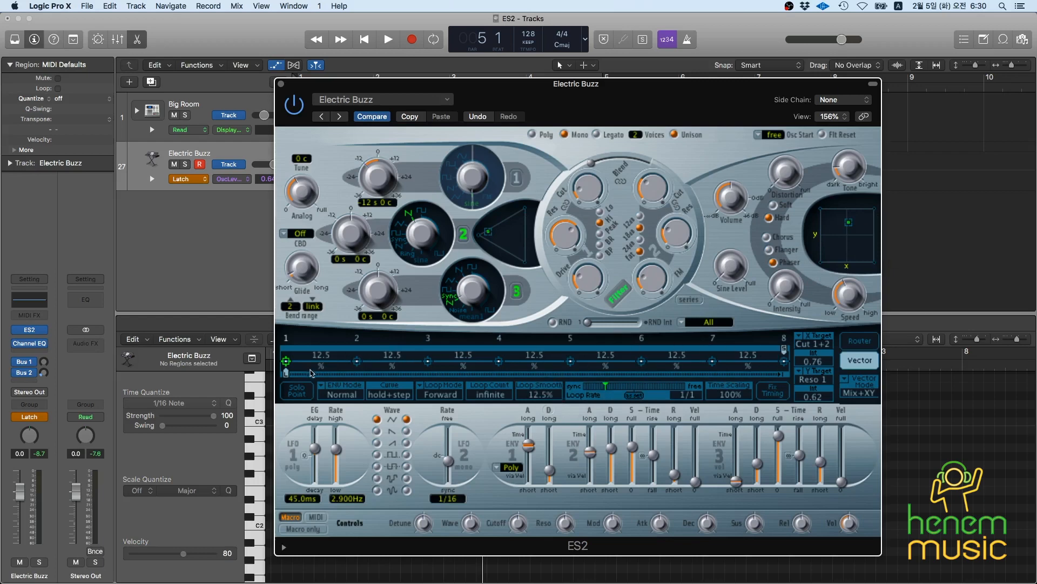
# - Switch from the vector envelope to the modulation router and compare the MIDI controller assignments with the macro controls
pyautogui.click(860, 341)
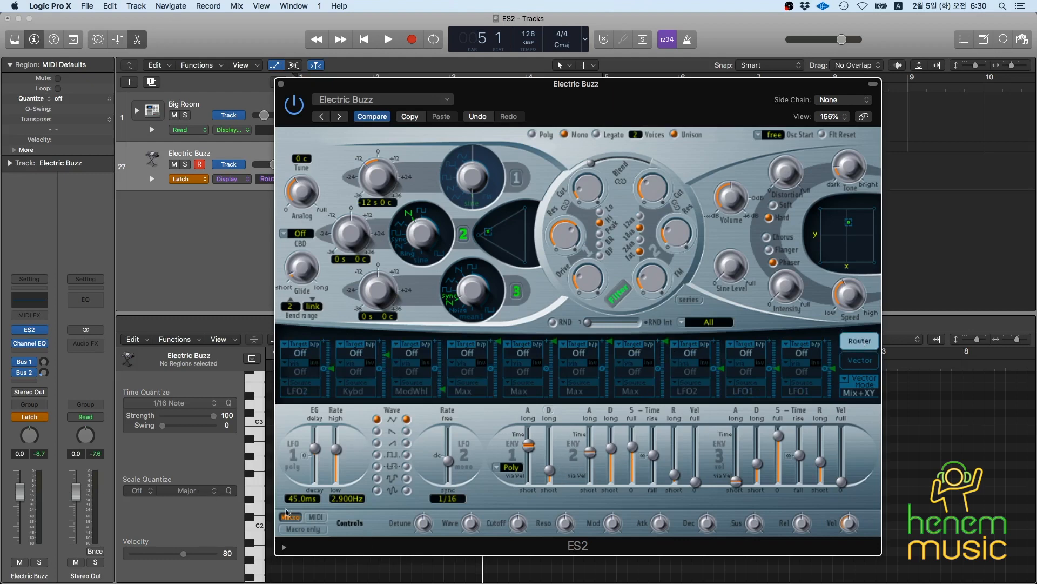
pyautogui.click(313, 517)
pyautogui.click(286, 517)
# - Try out the Detune, Wave and Cutoff macro controls with the synth window moved clear of the track header
pyautogui.click(428, 524)
pyautogui.click(426, 524)
pyautogui.moveTo(423, 525)
pyautogui.mouseDown()
pyautogui.moveTo(419, 540)
pyautogui.moveTo(421, 525)
pyautogui.mouseUp()
pyautogui.moveTo(628, 99); pyautogui.dragTo(702, 34)
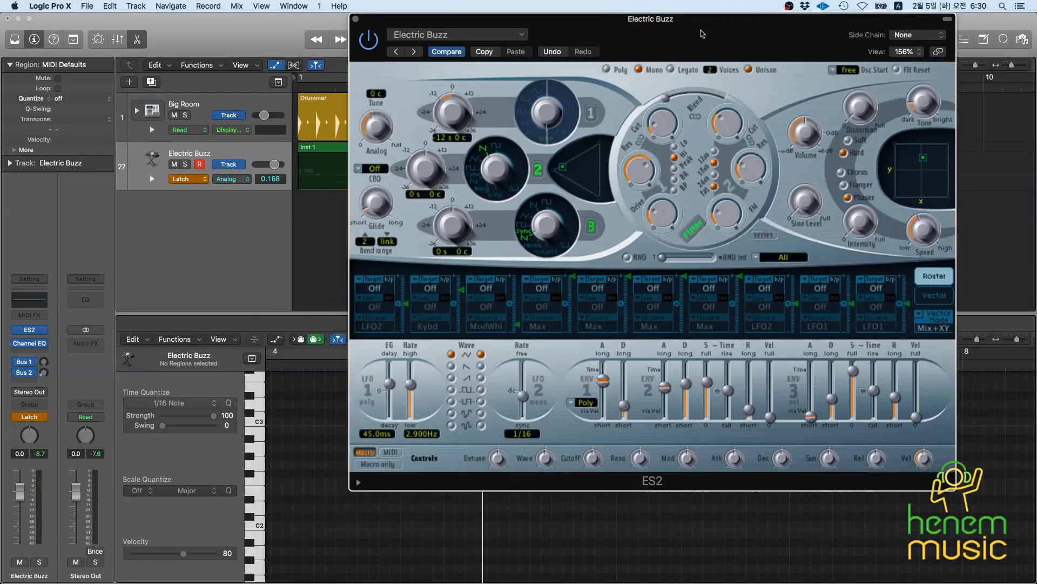
pyautogui.moveTo(539, 457); pyautogui.dragTo(587, 461)
pyautogui.click(593, 460)
pyautogui.click(498, 460)
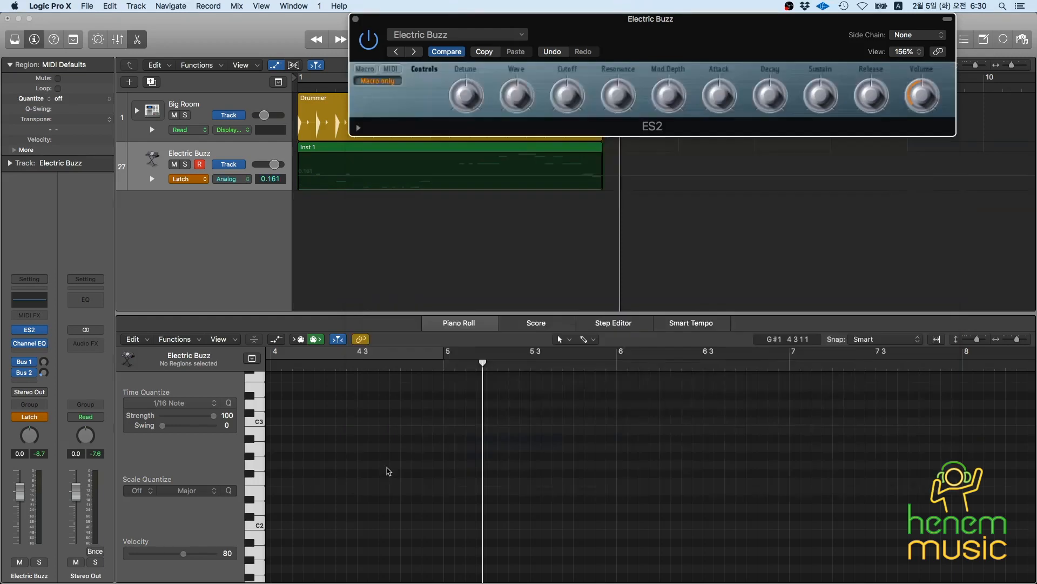
# - Reduce the synth to its macro-only view, and return to the full interface with the MIDI controller assignments shown
pyautogui.click(384, 465)
pyautogui.moveTo(594, 17); pyautogui.dragTo(538, 321)
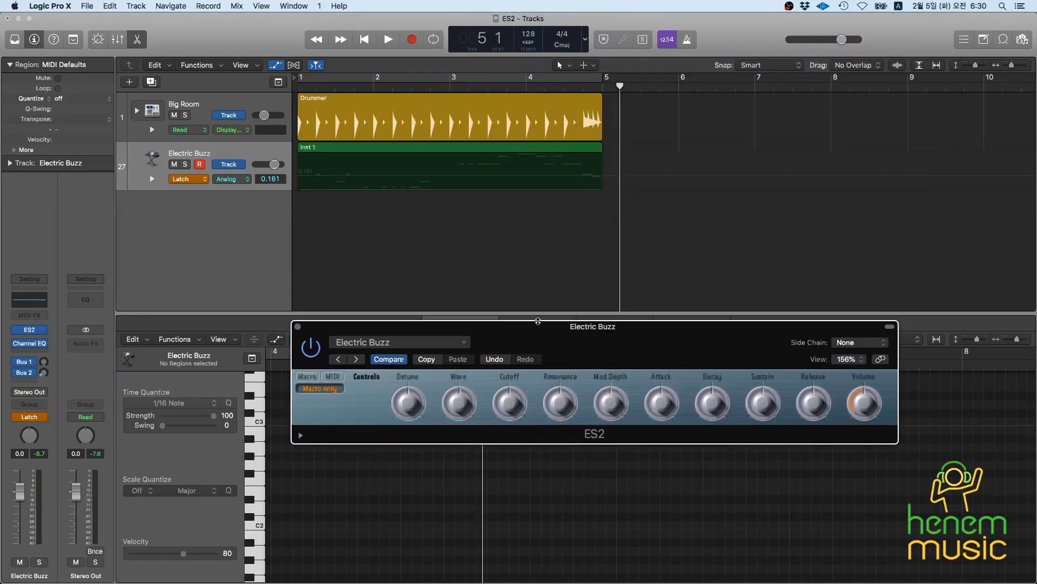
pyautogui.click(338, 384)
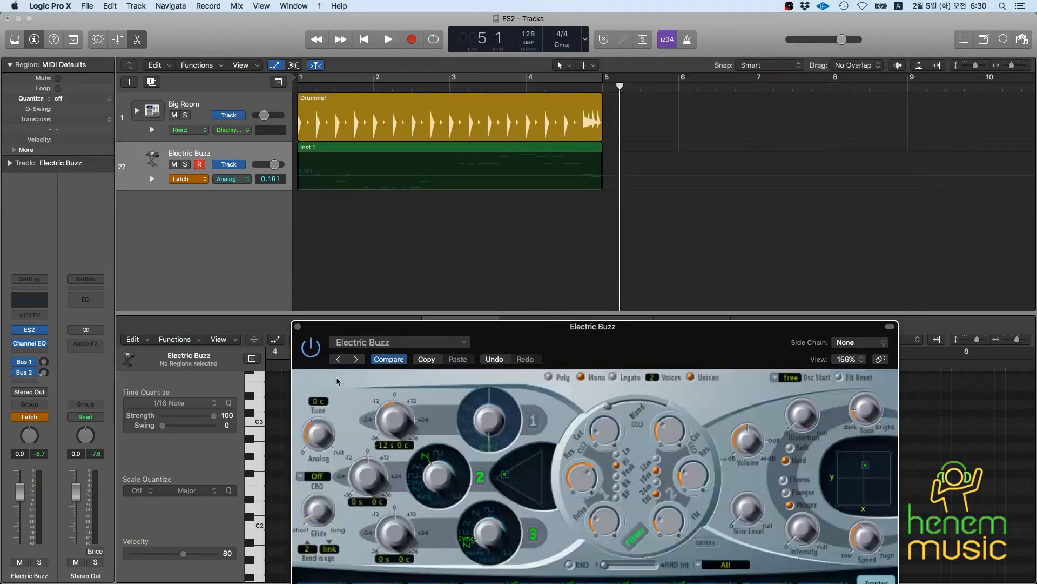
pyautogui.moveTo(486, 335); pyautogui.dragTo(468, 65)
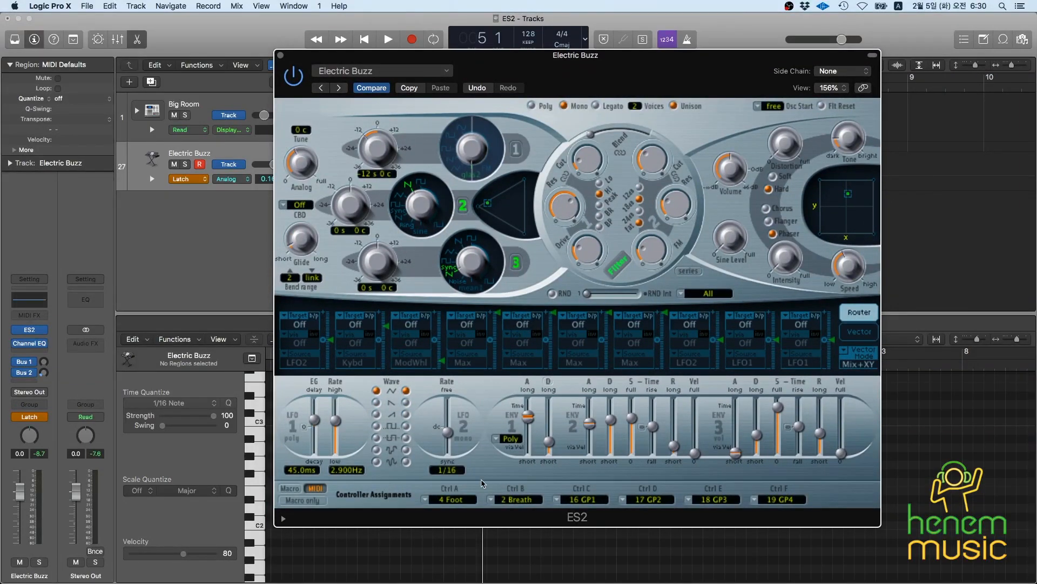
# - Inspect the MIDI controller choices available for Ctrl A and Ctrl B, leaving both assignments as they are
pyautogui.click(427, 500)
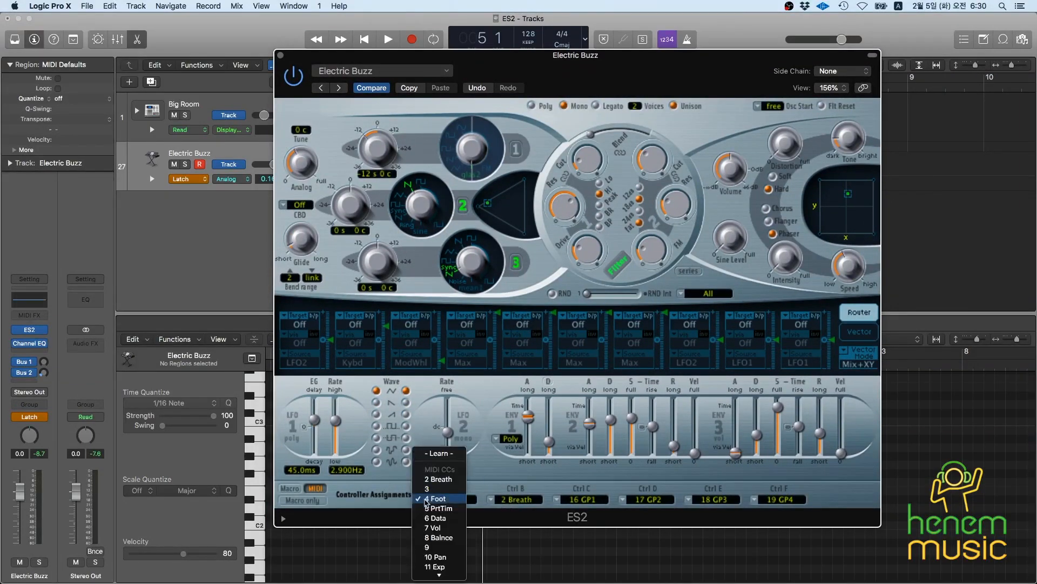
pyautogui.click(488, 500)
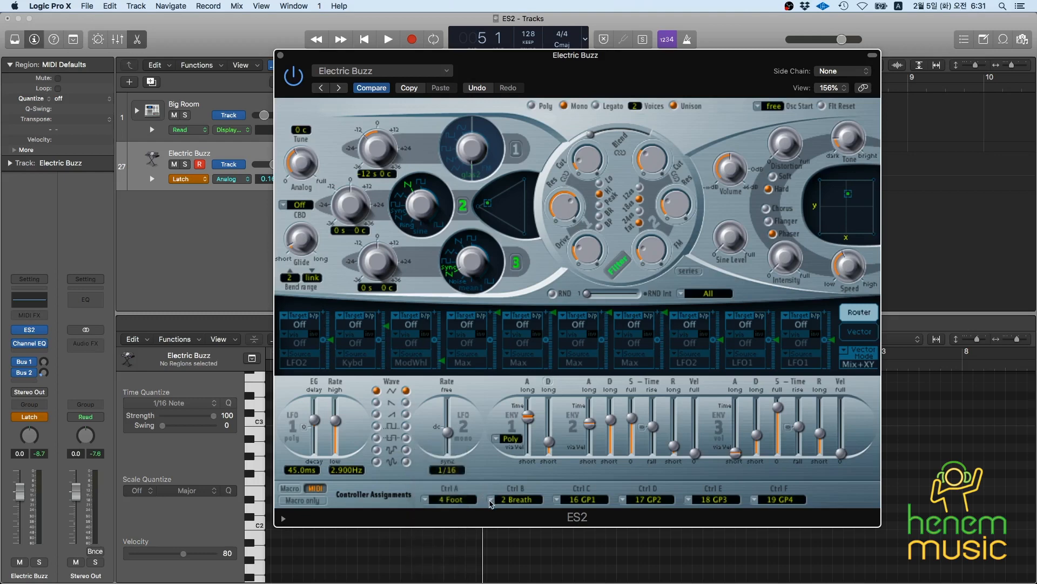
pyautogui.click(490, 502)
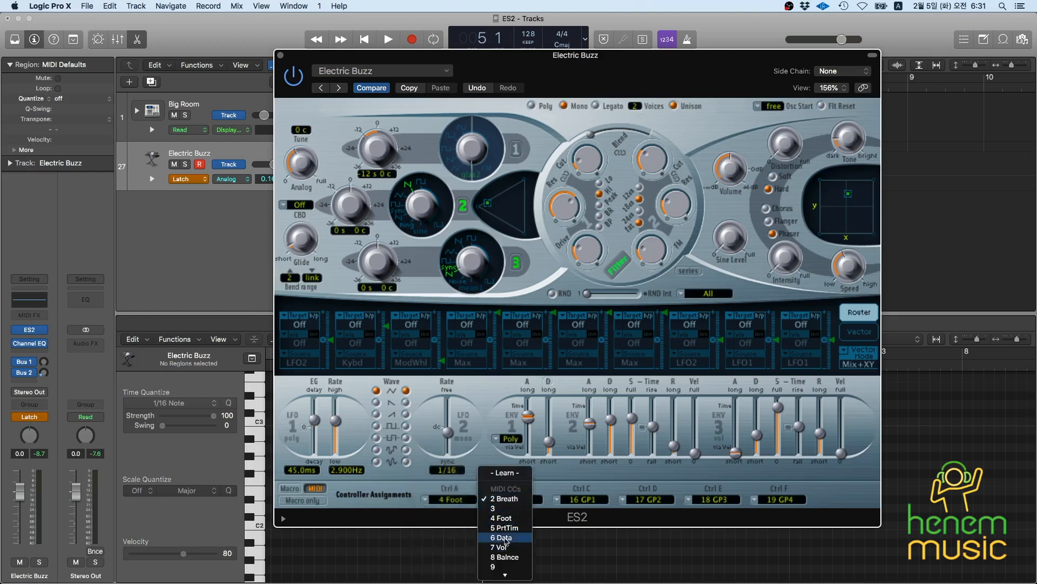
pyautogui.click(616, 479)
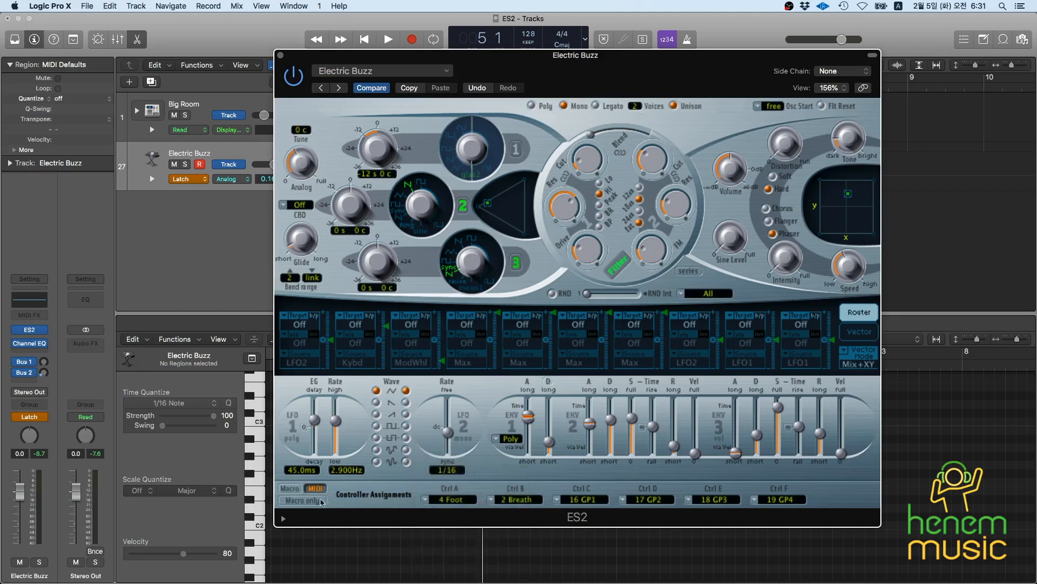
# - Bring back the macro controls with the synth window clear of the track header, and inspect the MIDI Mono Mode settings
pyautogui.click(285, 491)
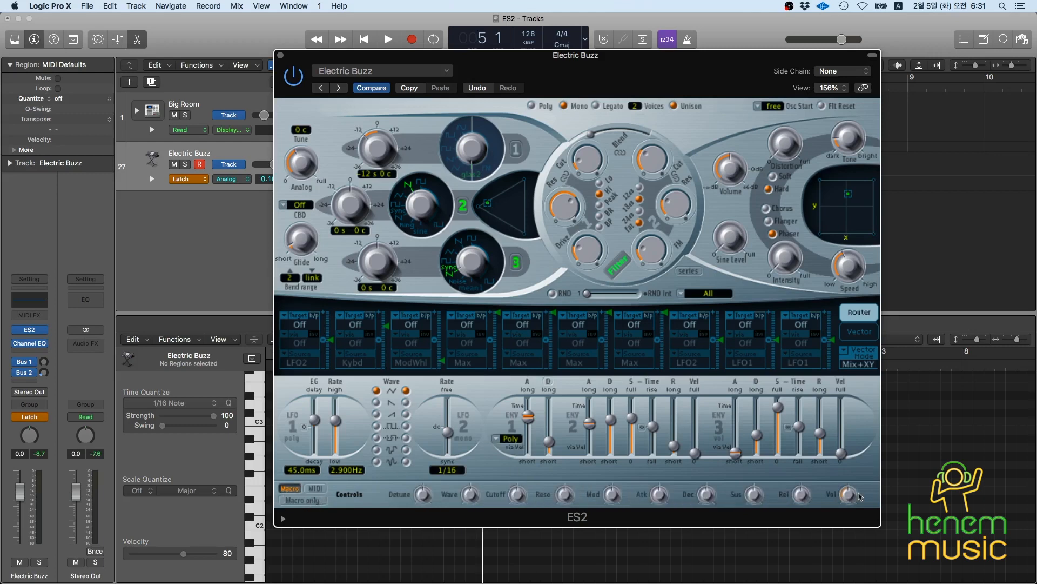
pyautogui.moveTo(610, 66); pyautogui.dragTo(704, 43)
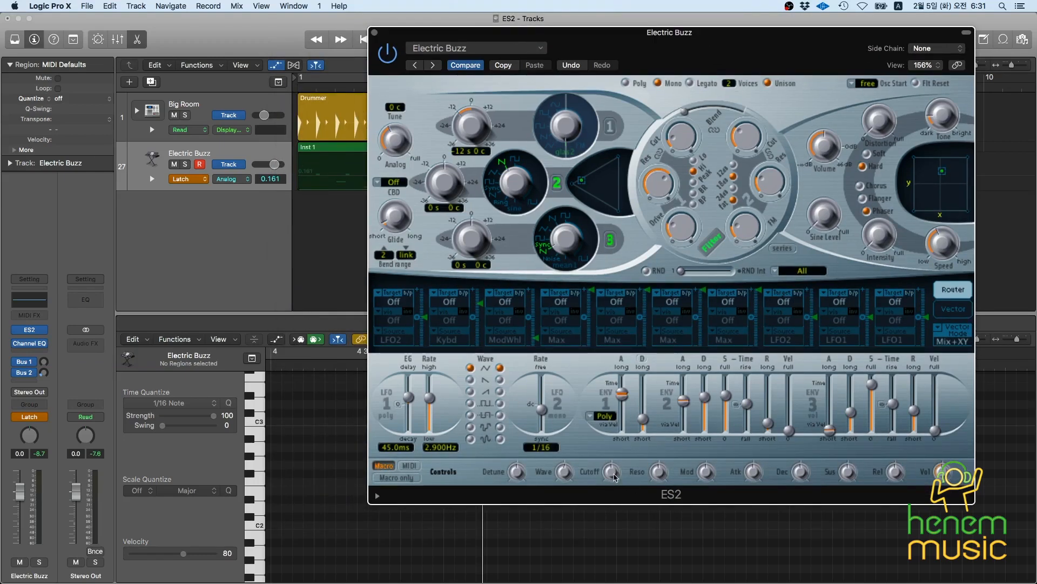
pyautogui.click(378, 496)
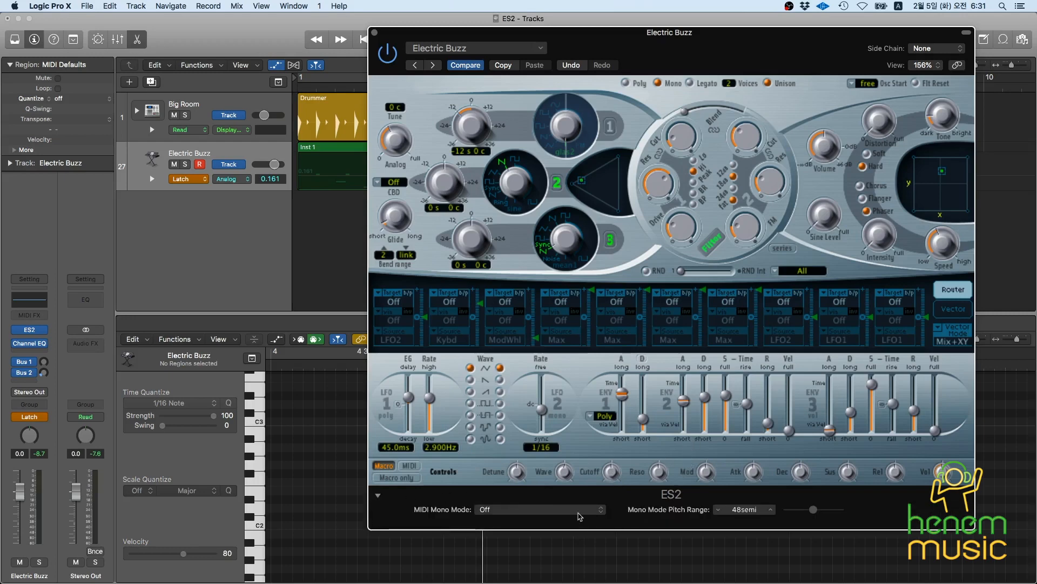
pyautogui.click(525, 498)
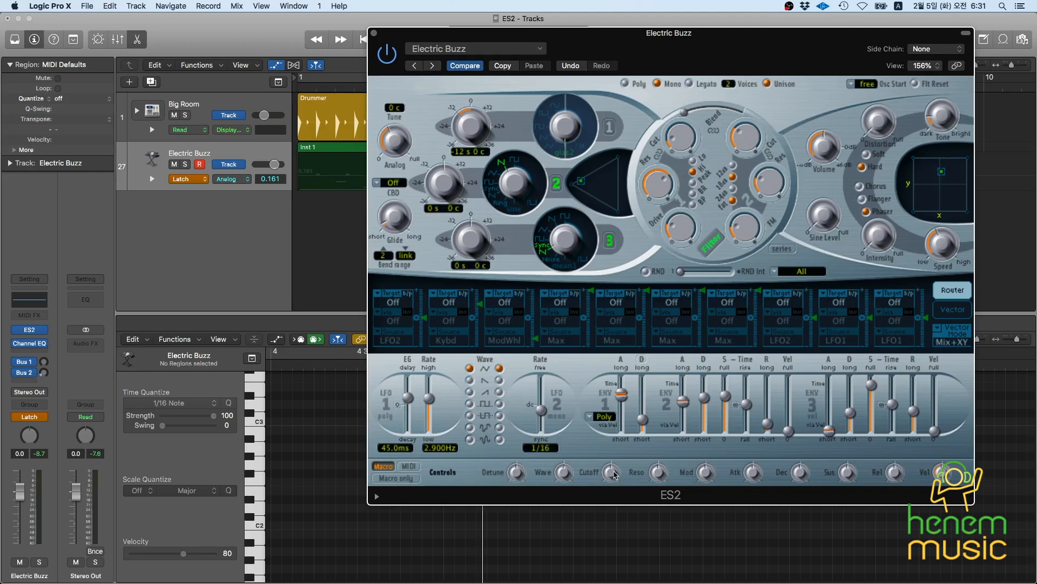
# - Try out the Attack macro control, and review Ctrl A's controller choices in the MIDI controller assignments
pyautogui.moveTo(614, 474); pyautogui.dragTo(746, 473)
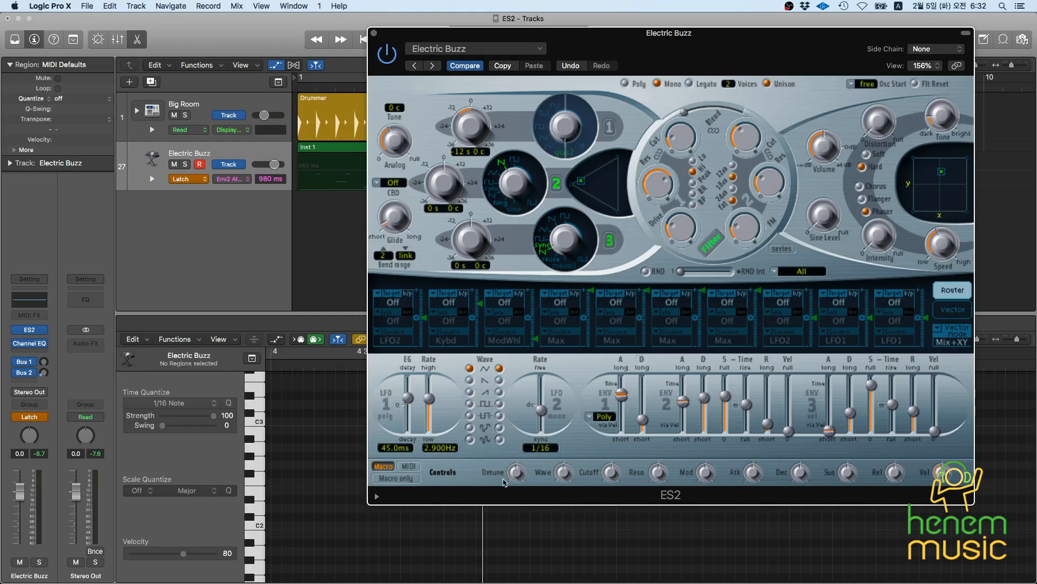
pyautogui.click(413, 466)
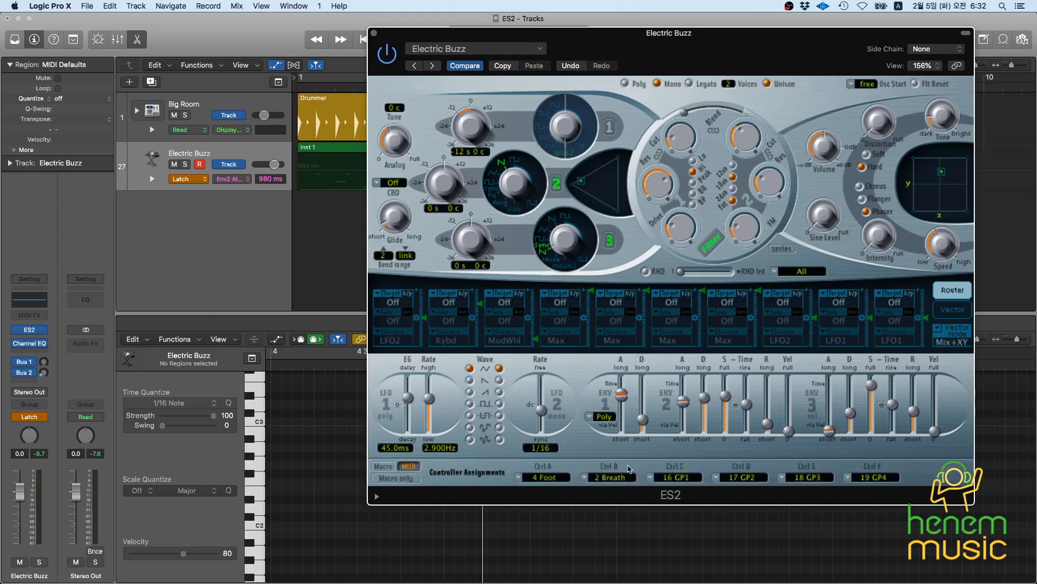
pyautogui.click(551, 478)
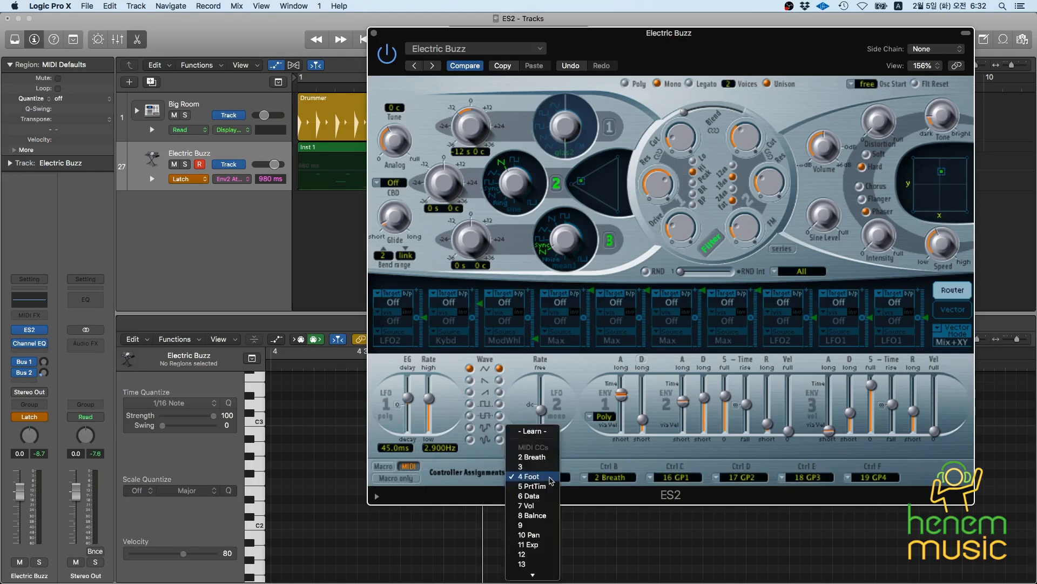
pyautogui.click(599, 456)
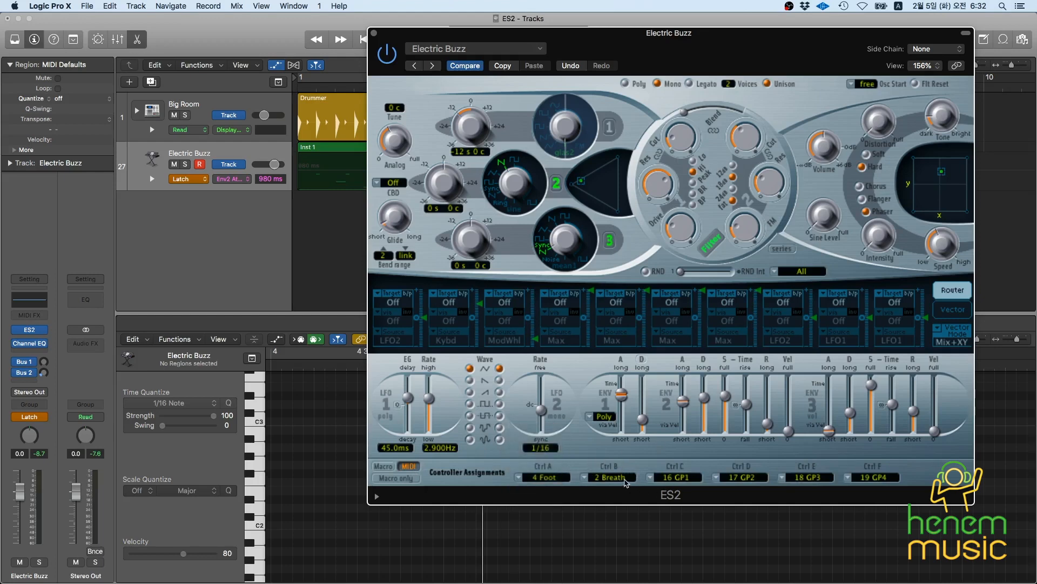
# - Show the macro controls in the repositioned macro-only view, and restore the full synth interface with the window moved up
pyautogui.click(383, 466)
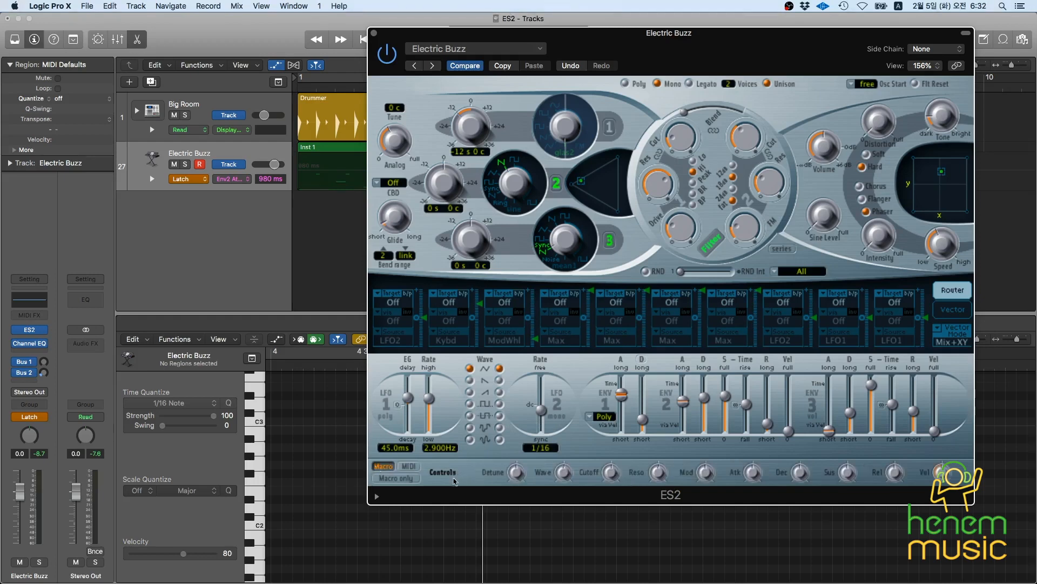
pyautogui.click(407, 478)
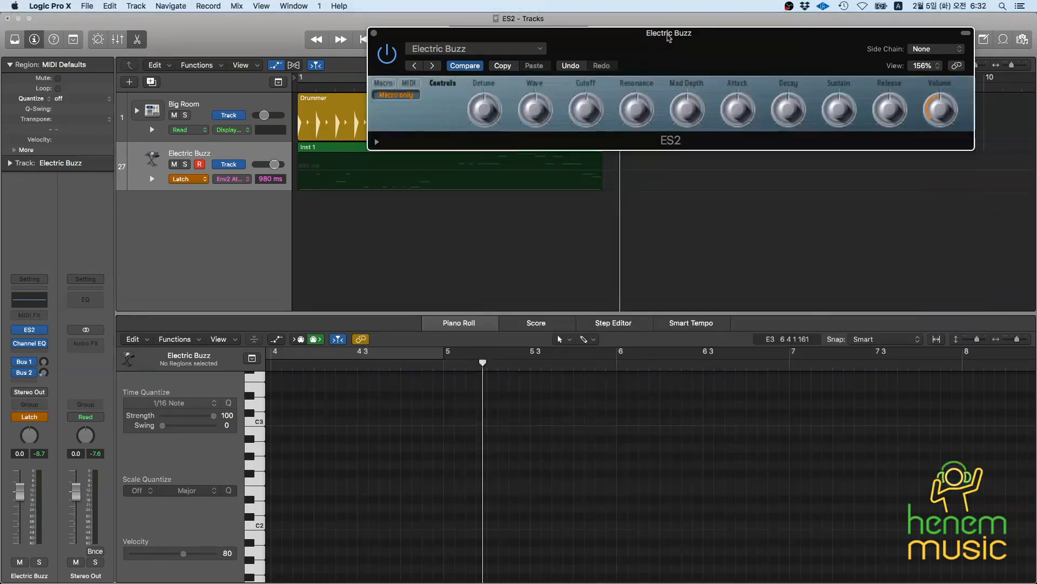
pyautogui.moveTo(669, 36); pyautogui.dragTo(634, 272)
pyautogui.moveTo(570, 274); pyautogui.dragTo(582, 137)
pyautogui.click(376, 194)
pyautogui.moveTo(567, 135); pyautogui.dragTo(566, 70)
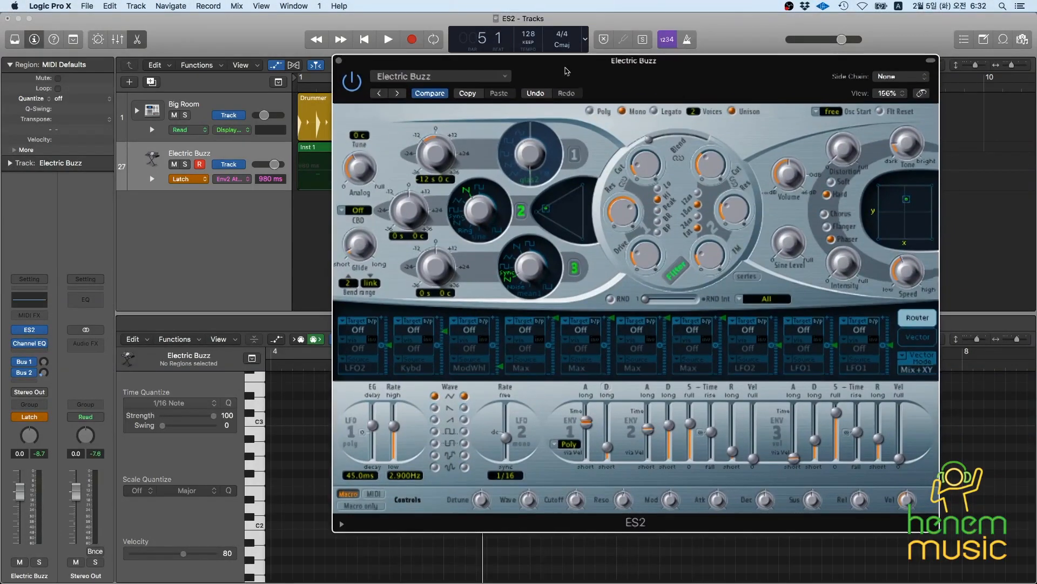